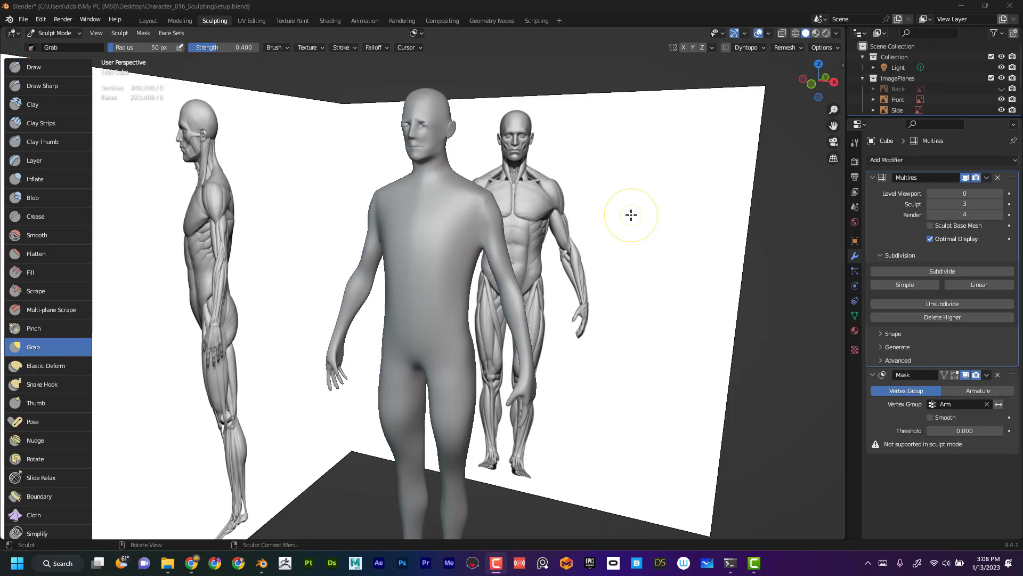
# Toggle three-button mouse emulation in the Input preferences and close Preferences.
pyautogui.click(41, 21)
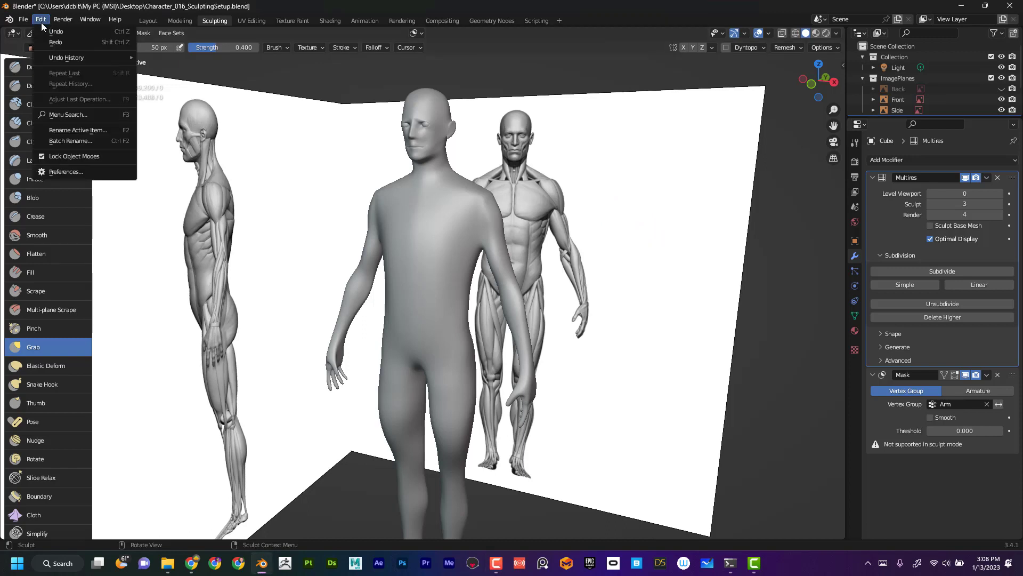
pyautogui.click(67, 171)
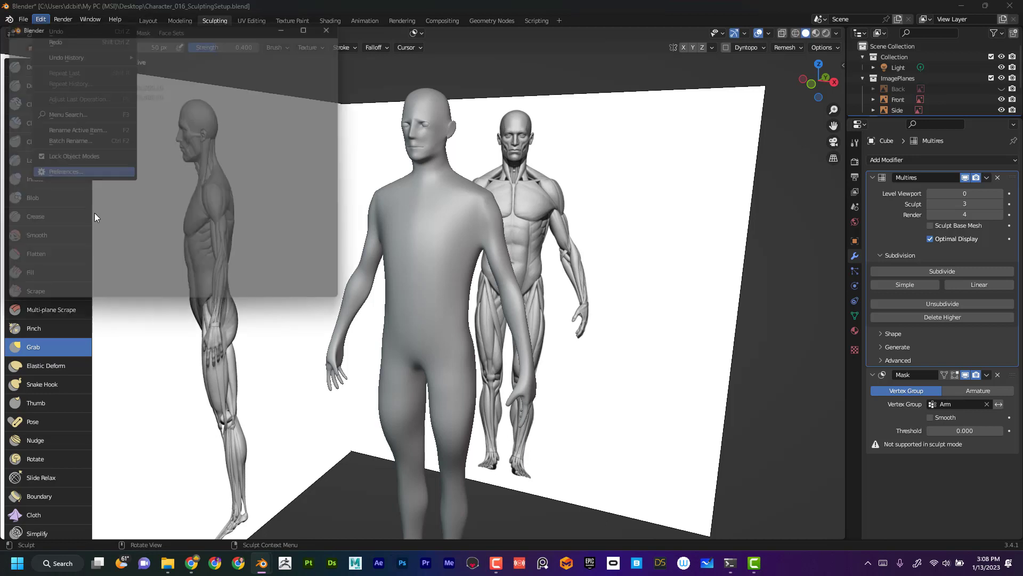
pyautogui.moveTo(241, 31); pyautogui.dragTo(411, 94)
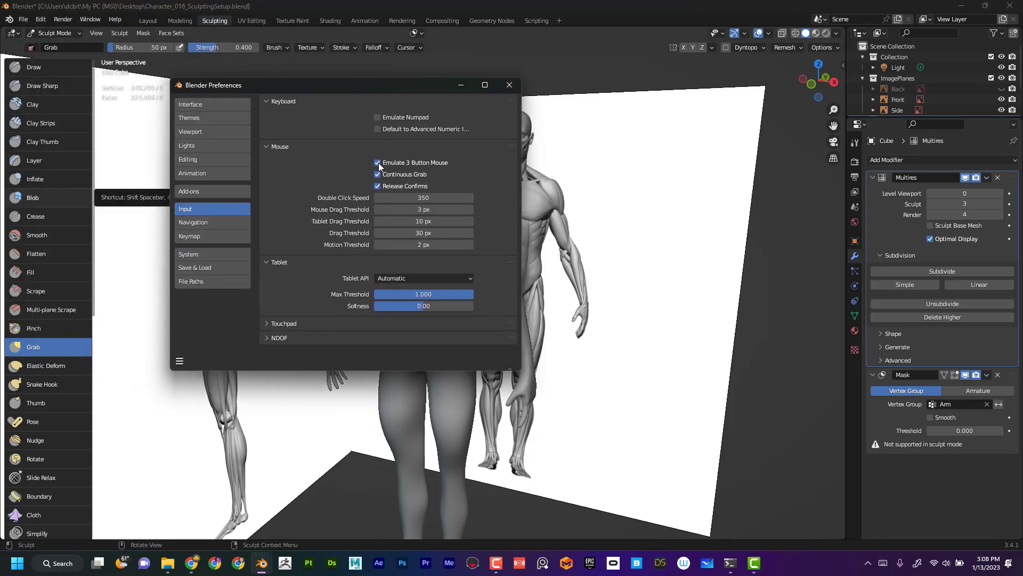
pyautogui.click(377, 163)
pyautogui.click(201, 105)
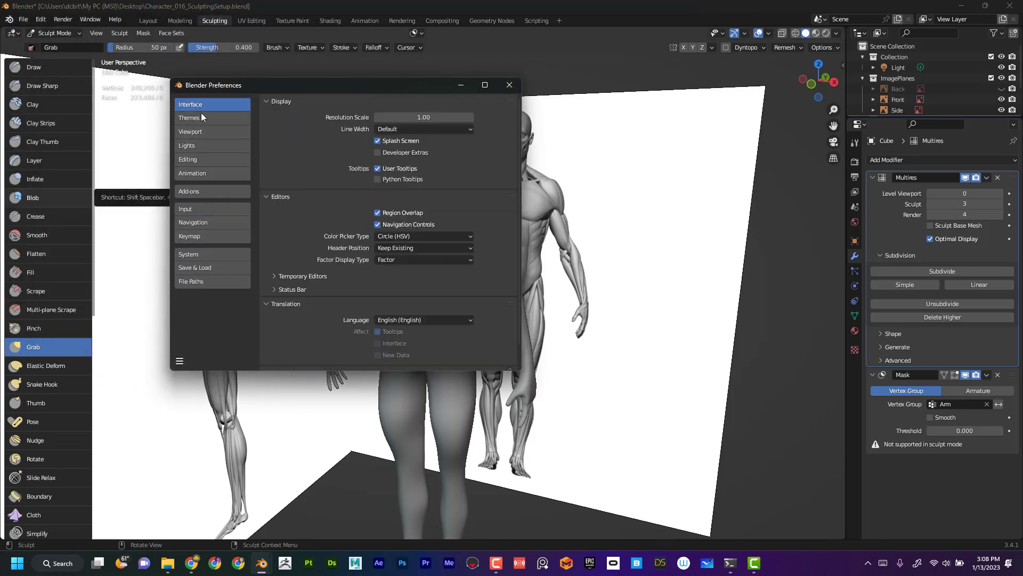
pyautogui.click(205, 210)
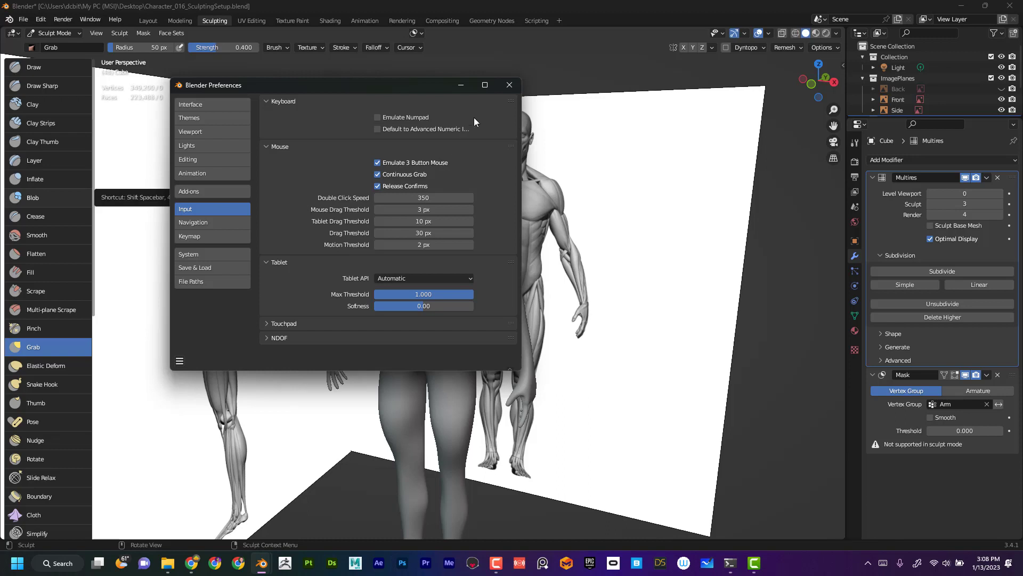
pyautogui.click(507, 88)
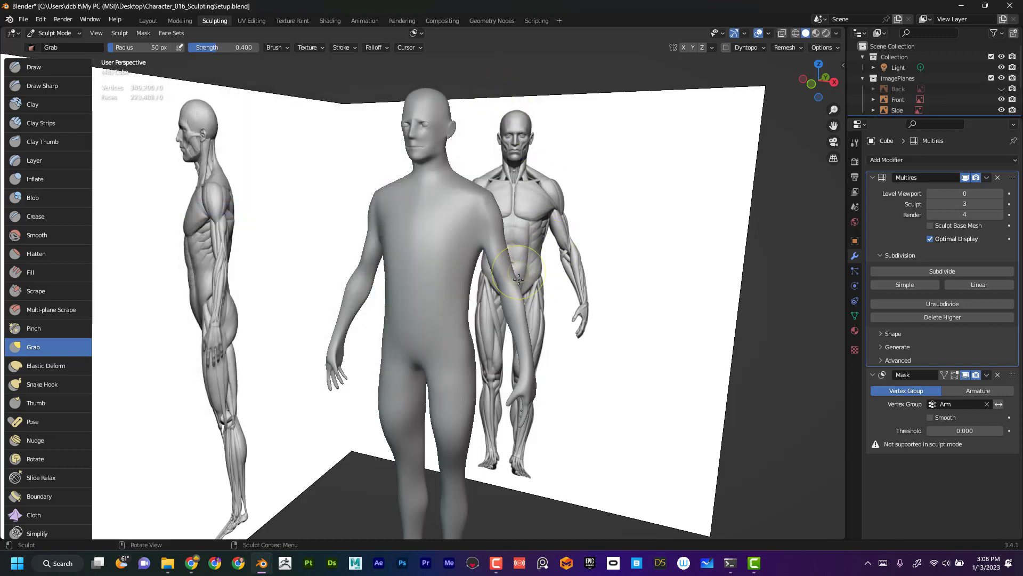
# Orbit and pan to a more frontal view of the body mesh and reference figures.
pyautogui.keyDown('alt'); pyautogui.moveTo(533, 246); pyautogui.dragTo(591, 146); pyautogui.keyUp('alt')
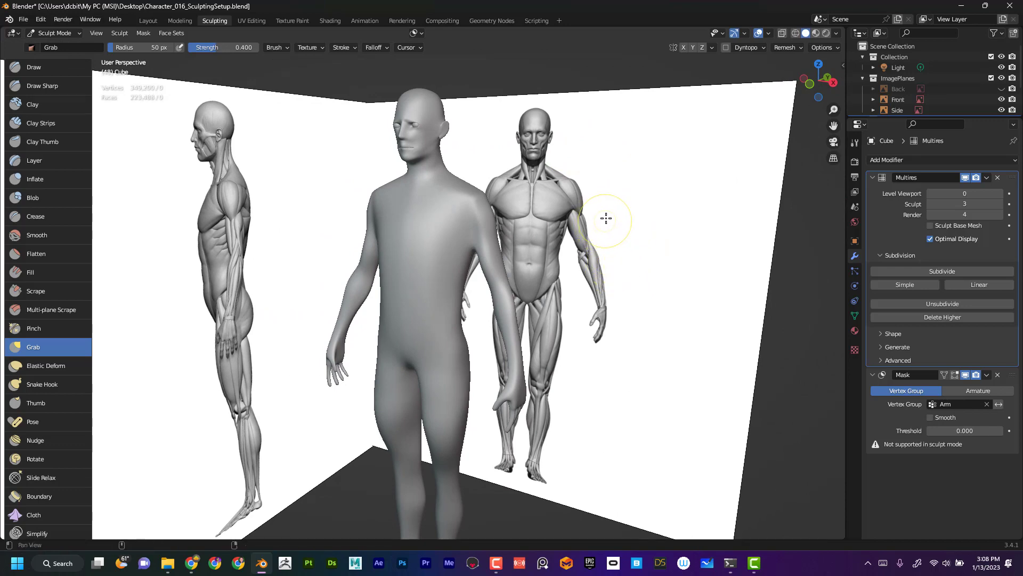
pyautogui.keyDown('alt'); pyautogui.moveTo(608, 219); pyautogui.dragTo(635, 252); pyautogui.keyUp('alt')
pyautogui.moveTo(636, 252); pyautogui.dragTo(631, 260, button='middle')
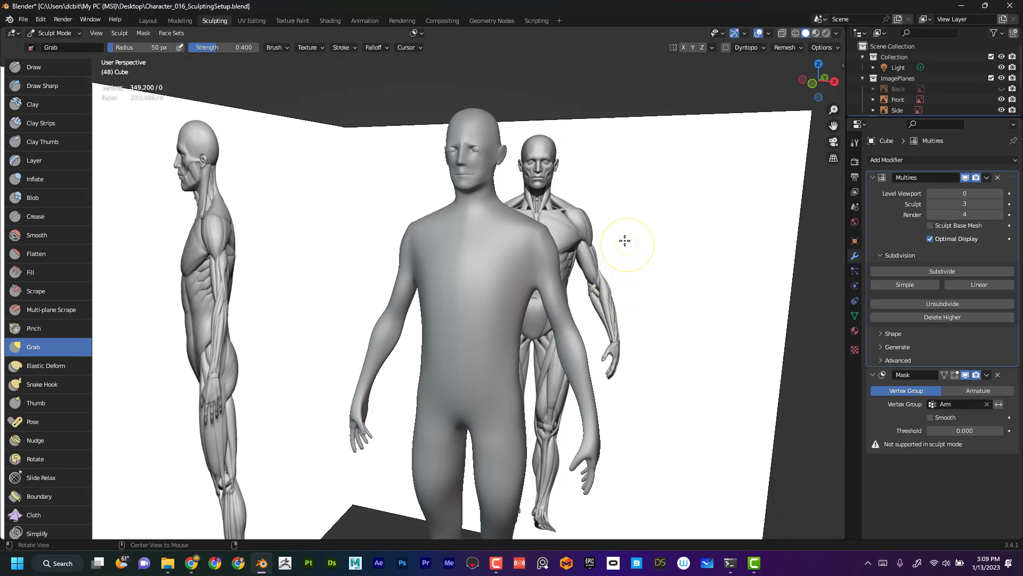
pyautogui.moveTo(623, 238)
pyautogui.keyDown('shift'); pyautogui.mouseDown(button='middle')
pyautogui.moveTo(636, 226)
pyautogui.moveTo(606, 263)
pyautogui.moveTo(610, 274)
pyautogui.moveTo(587, 242)
pyautogui.moveTo(587, 251)
pyautogui.moveTo(590, 238)
pyautogui.mouseUp(button='middle'); pyautogui.keyUp('shift')
# Resize the Grab brush with the F radial control twice, ending at a 62 px radius.
pyautogui.scroll(5, 582, 206)
pyautogui.scroll(-5, 593, 239)
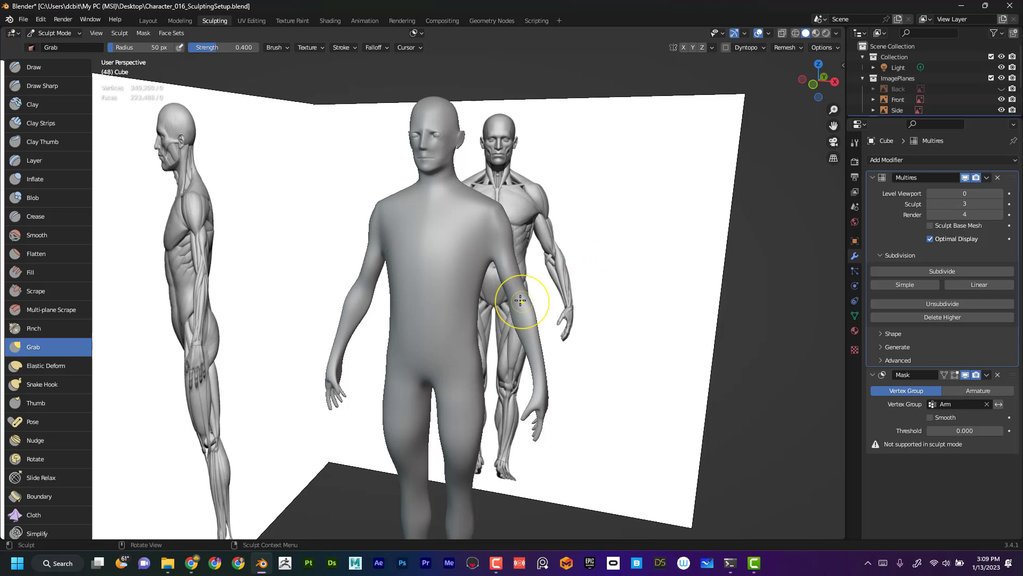
pyautogui.press('f')
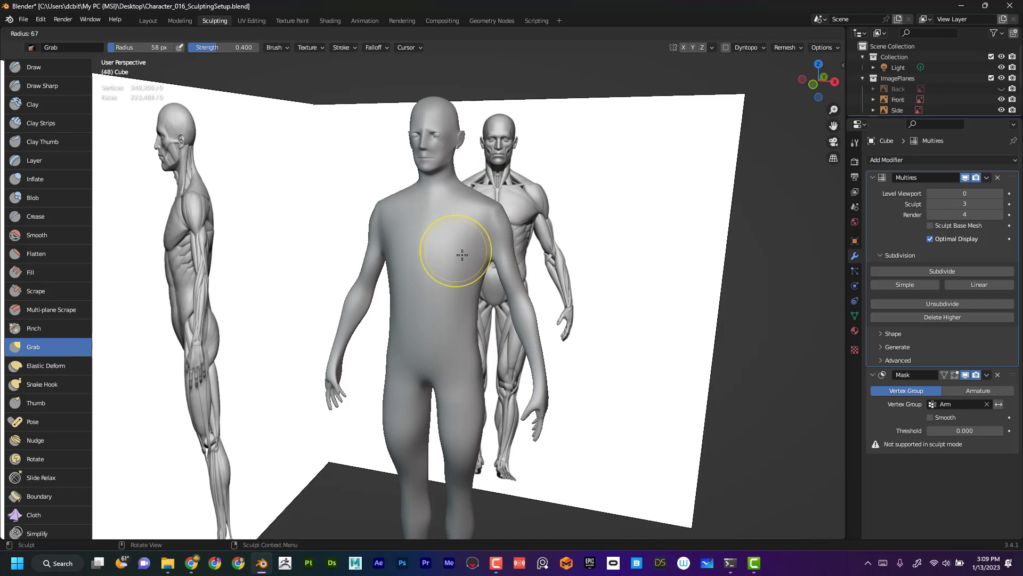
pyautogui.click(458, 256)
pyautogui.press('f')
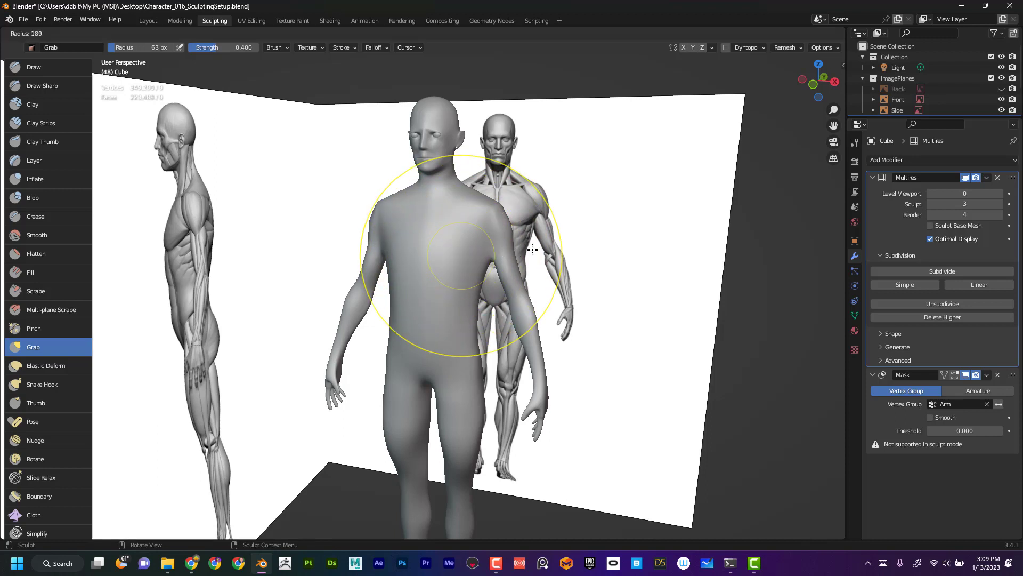
pyautogui.click(463, 250)
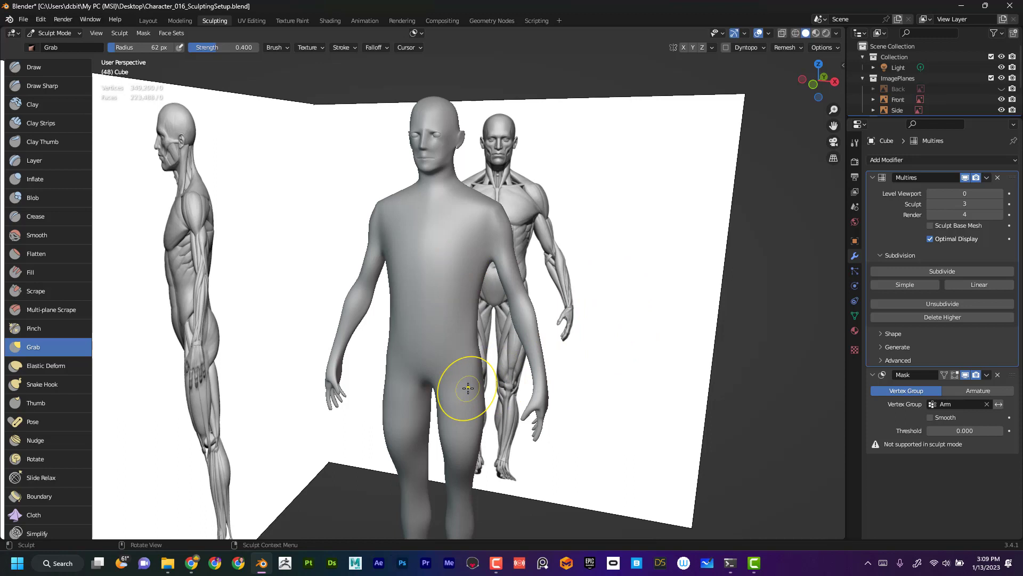
# Reopen Preferences, centre the window, show the Keymap section and enlarge the window.
pyautogui.click(41, 19)
pyautogui.click(82, 171)
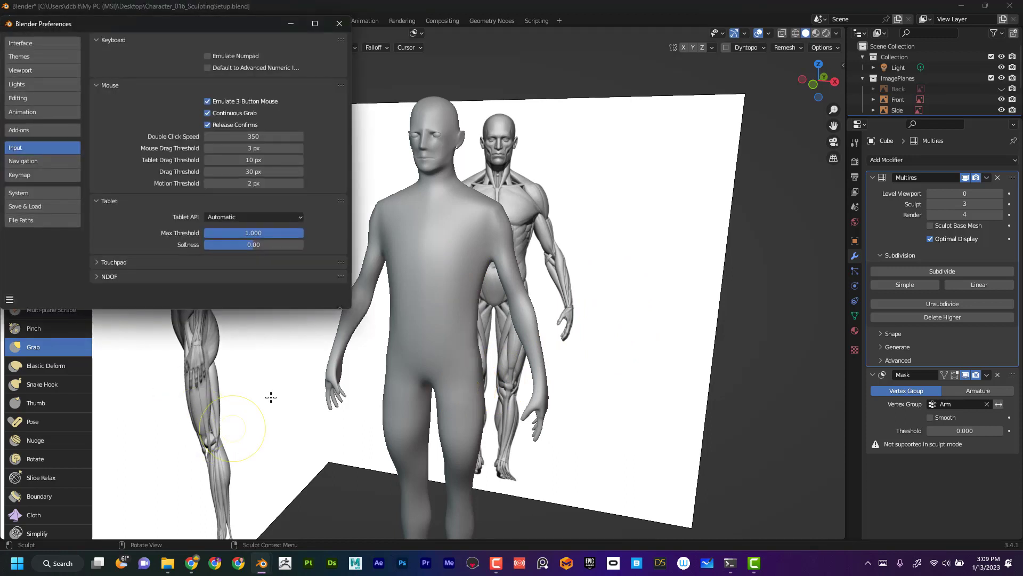
pyautogui.moveTo(228, 24); pyautogui.dragTo(475, 94)
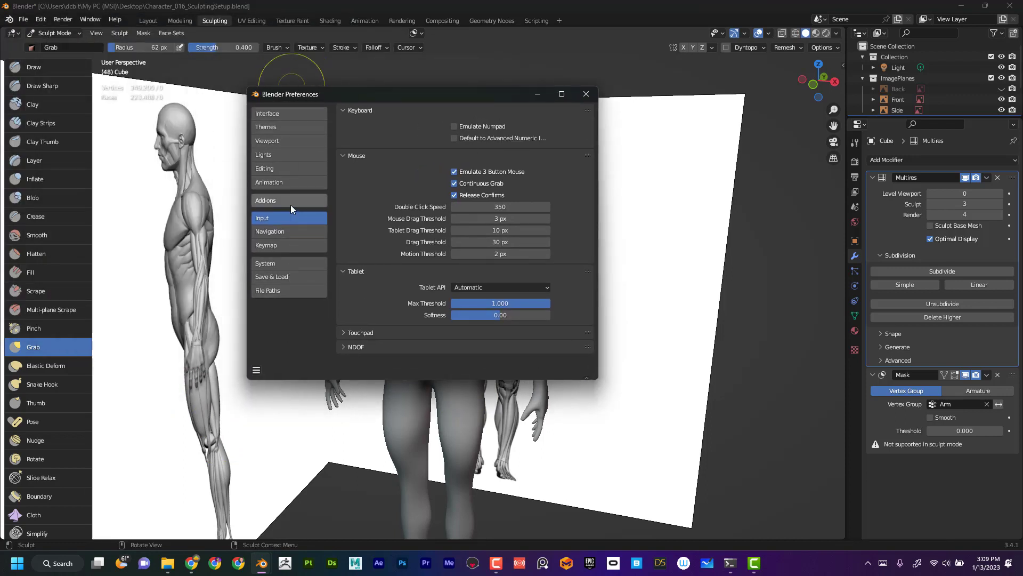
pyautogui.click(294, 247)
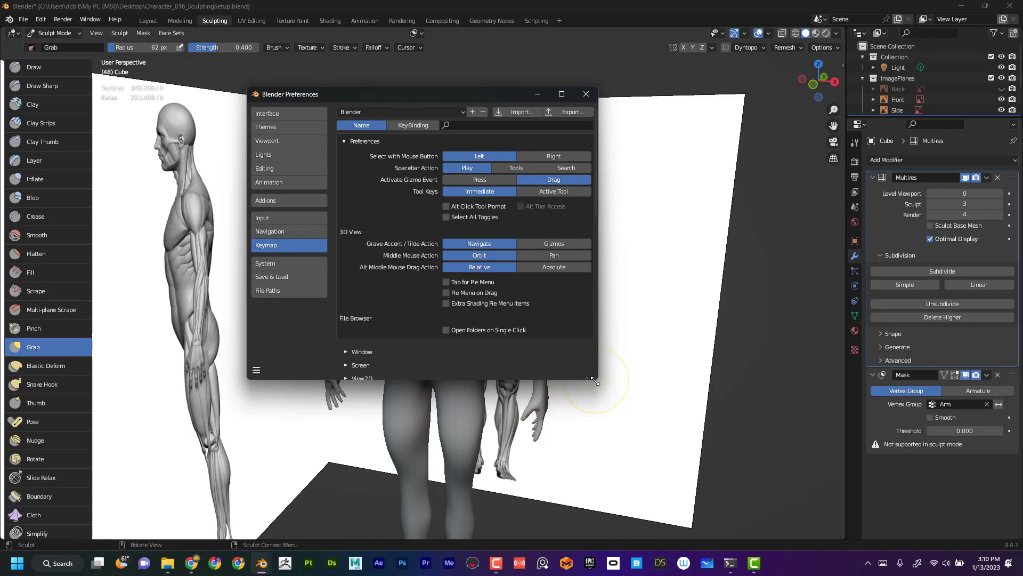
pyautogui.moveTo(593, 379); pyautogui.dragTo(620, 476)
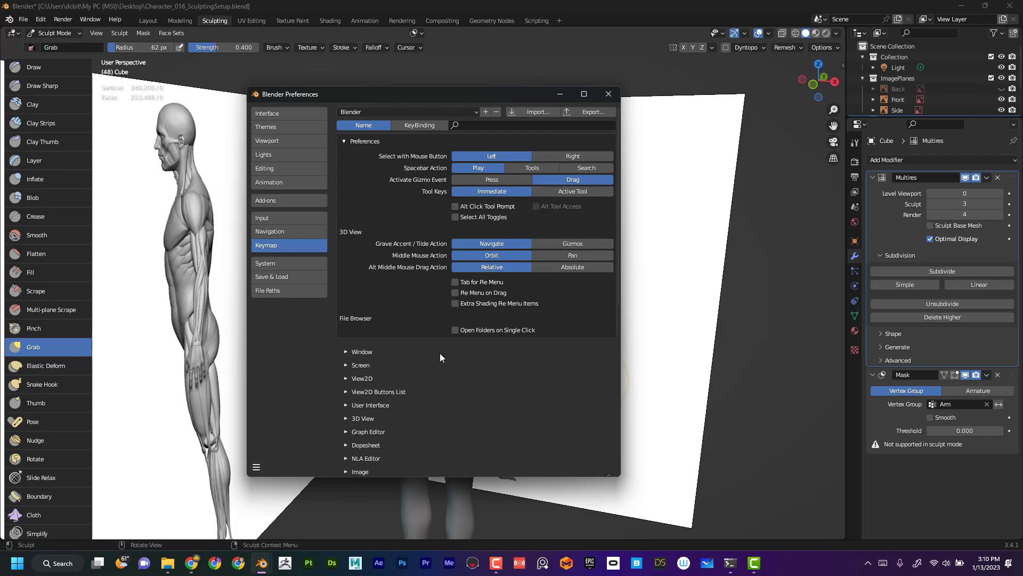
# Expand the 3D View and Sculpt categories in the keymap list.
pyautogui.click(347, 419)
pyautogui.scroll(-7, 453, 376)
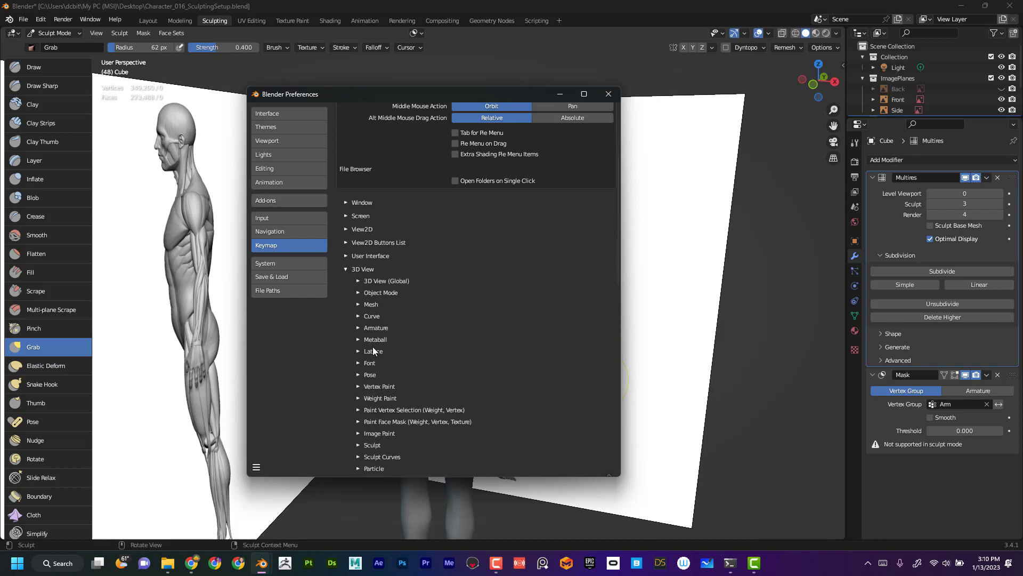
pyautogui.scroll(-1, 373, 381)
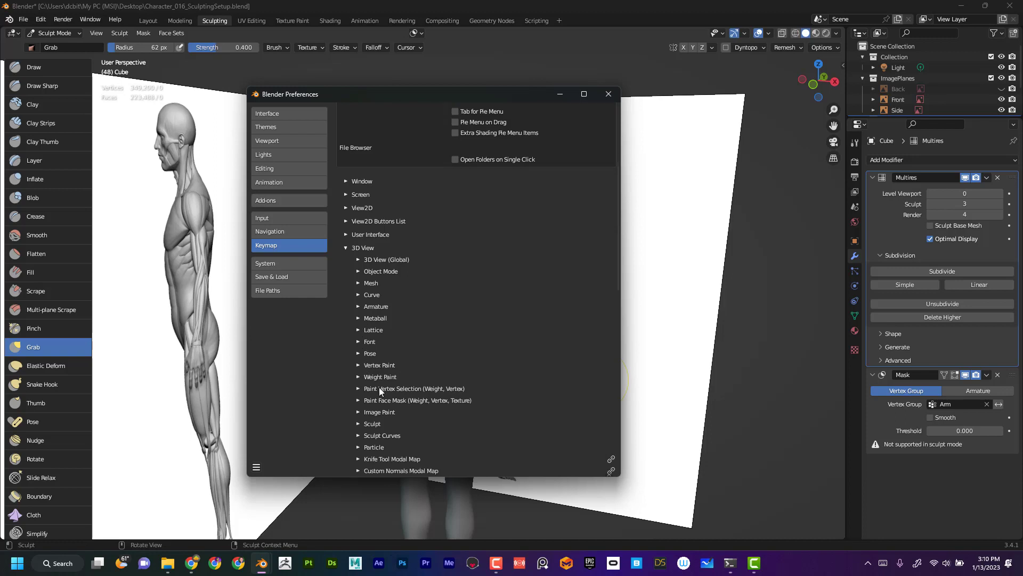
pyautogui.click(357, 423)
pyautogui.scroll(-4, 453, 334)
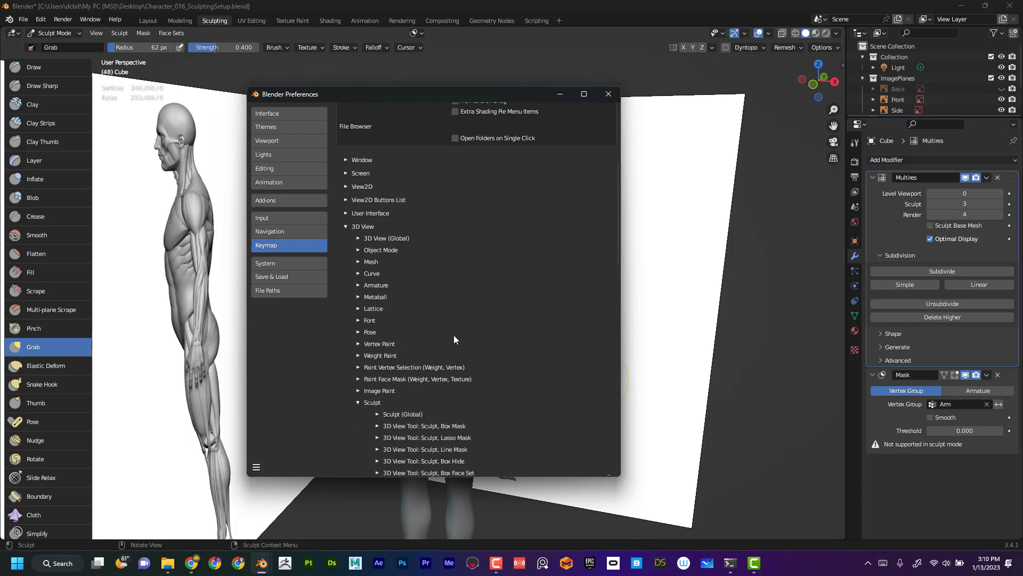
pyautogui.scroll(-4, 456, 334)
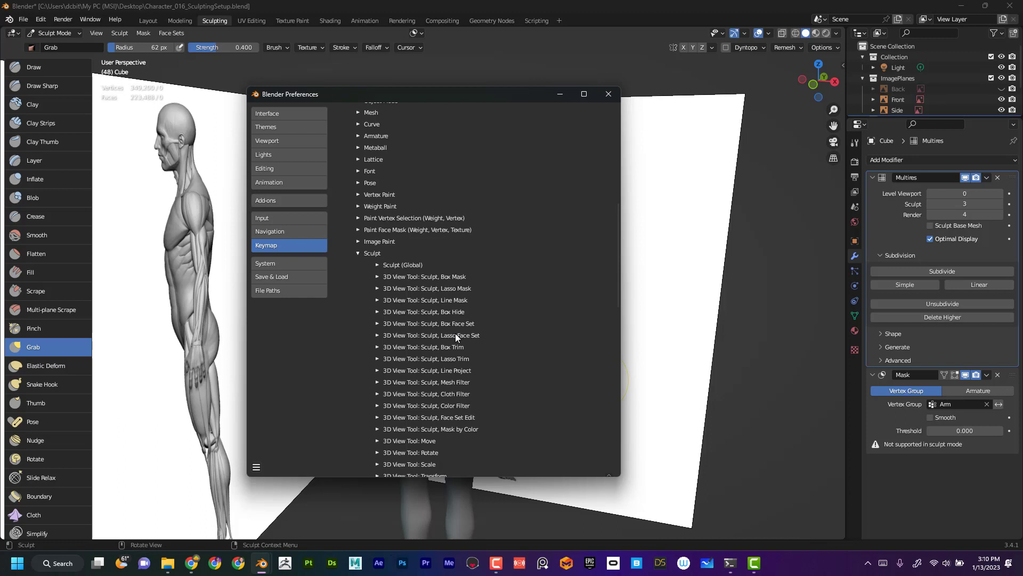
pyautogui.scroll(-2, 455, 333)
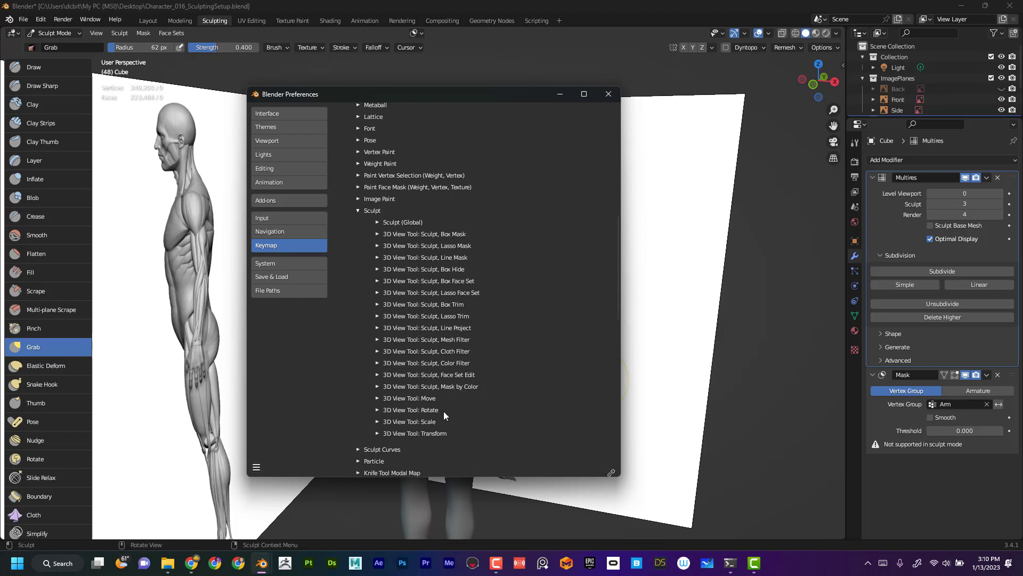
pyautogui.scroll(-3, 567, 265)
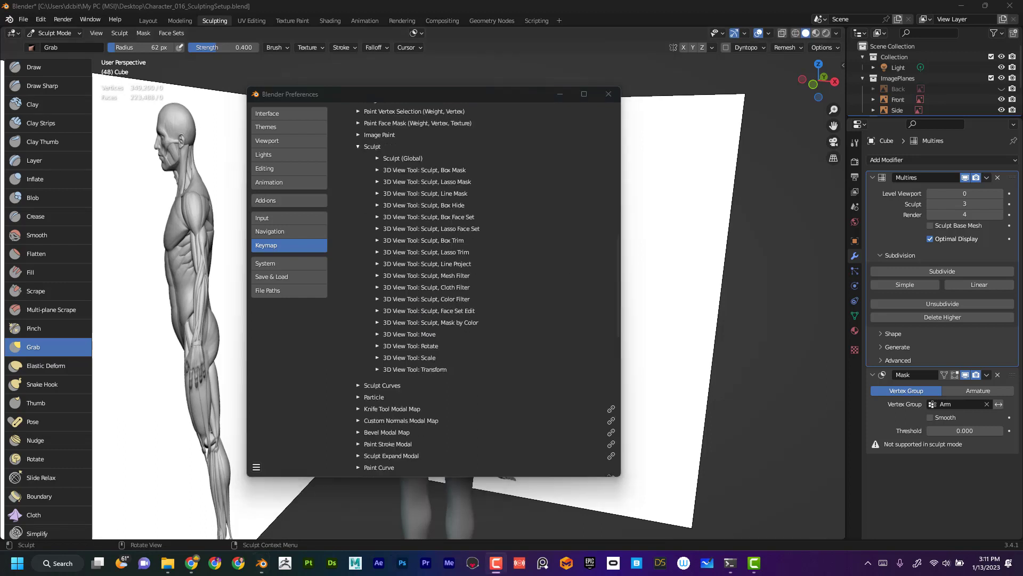
# Open Sculpt (Global) and remap the Radial Control shortcut from F to Spacebar.
pyautogui.click(376, 158)
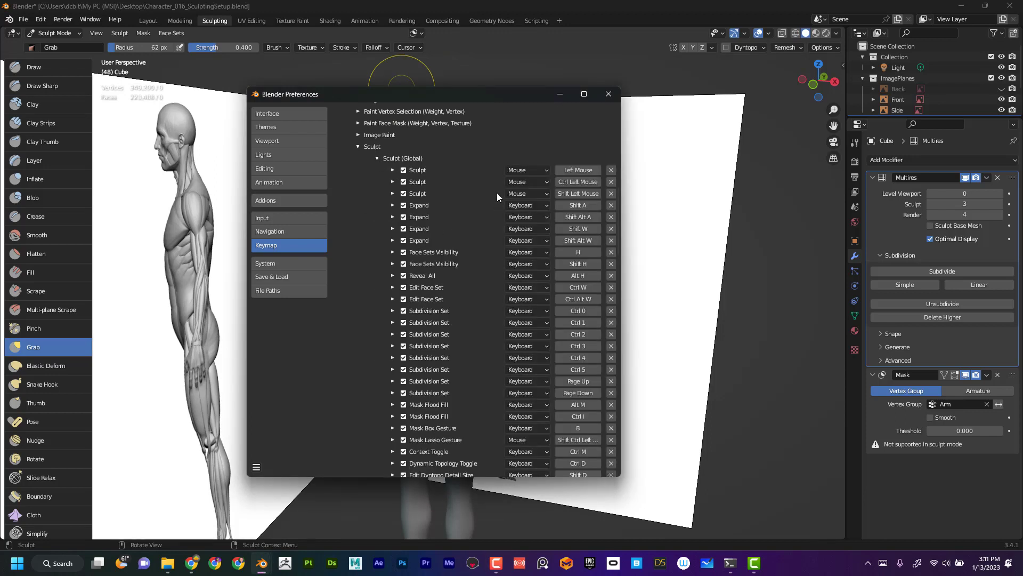
pyautogui.scroll(-14, 498, 191)
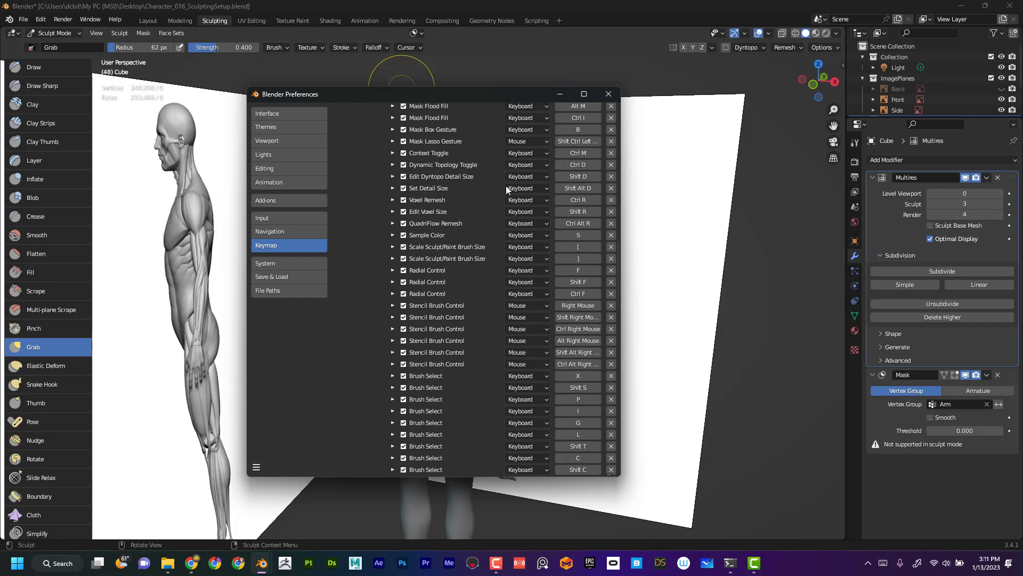
pyautogui.scroll(-8, 506, 186)
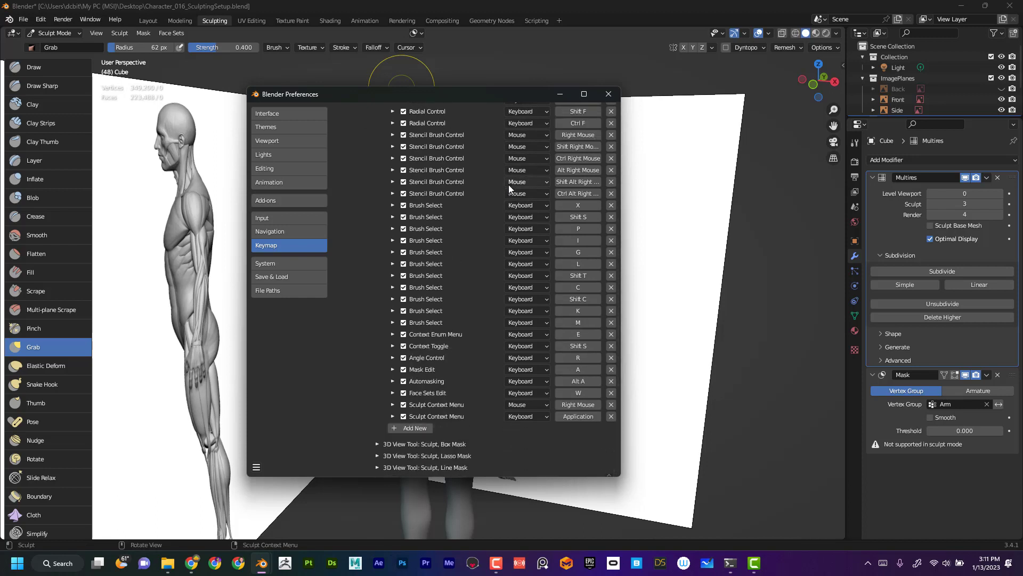
pyautogui.scroll(2, 508, 184)
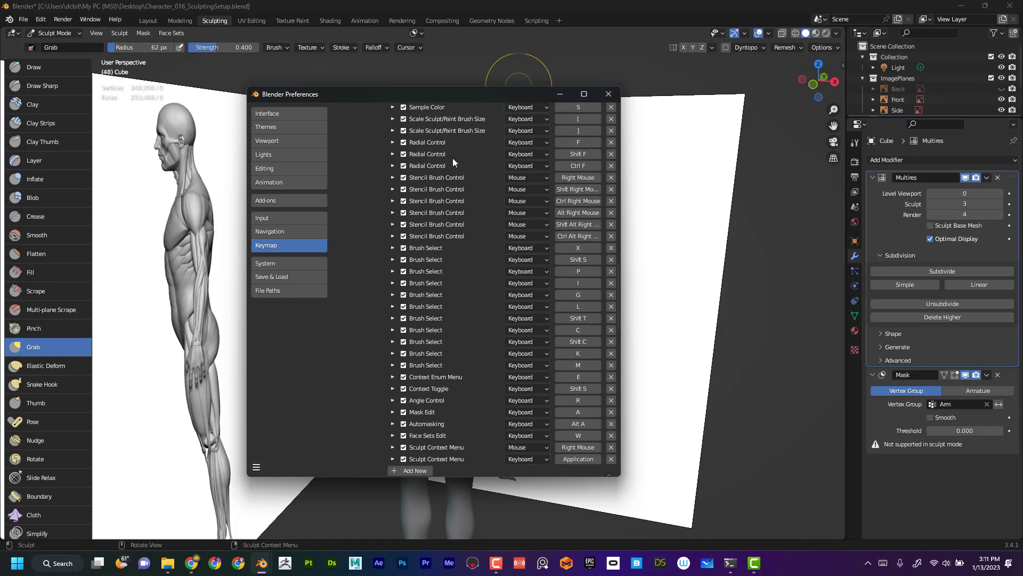
pyautogui.scroll(2, 421, 191)
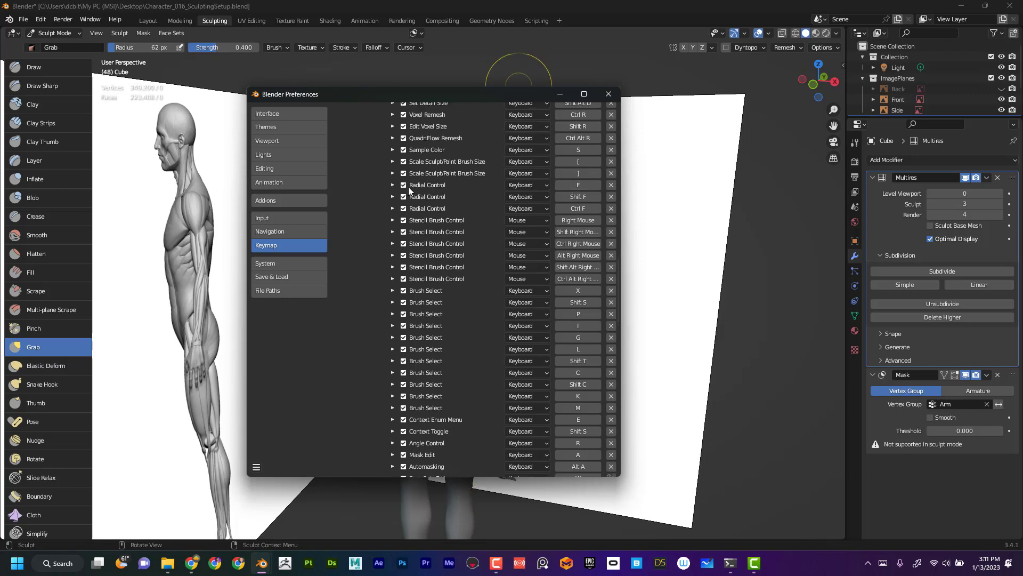
pyautogui.click(566, 185)
# Close Preferences and resize the Grab brush to 37 px, then 52 px, zooming toward the figures.
pyautogui.click(608, 94)
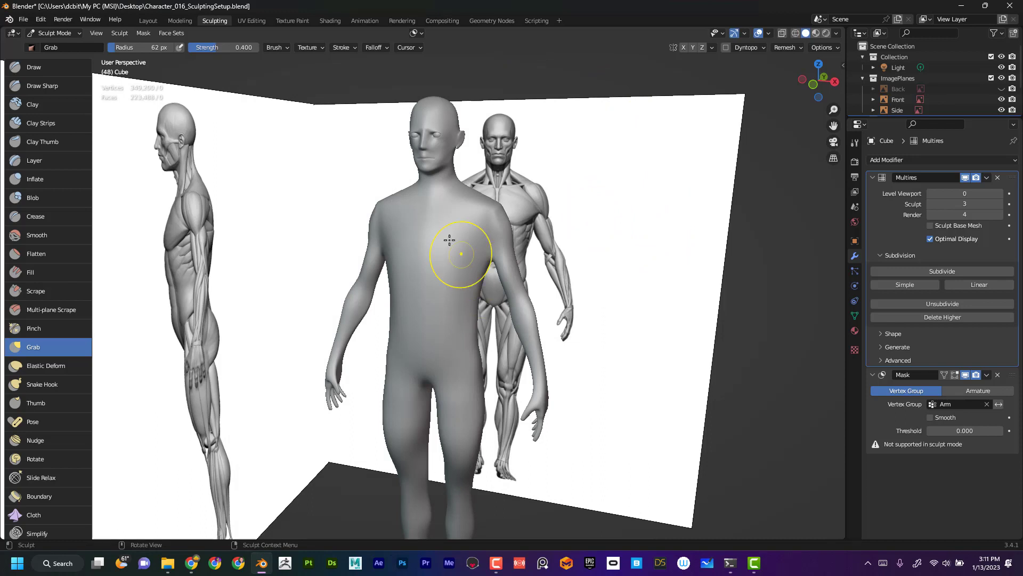
pyautogui.press('f')
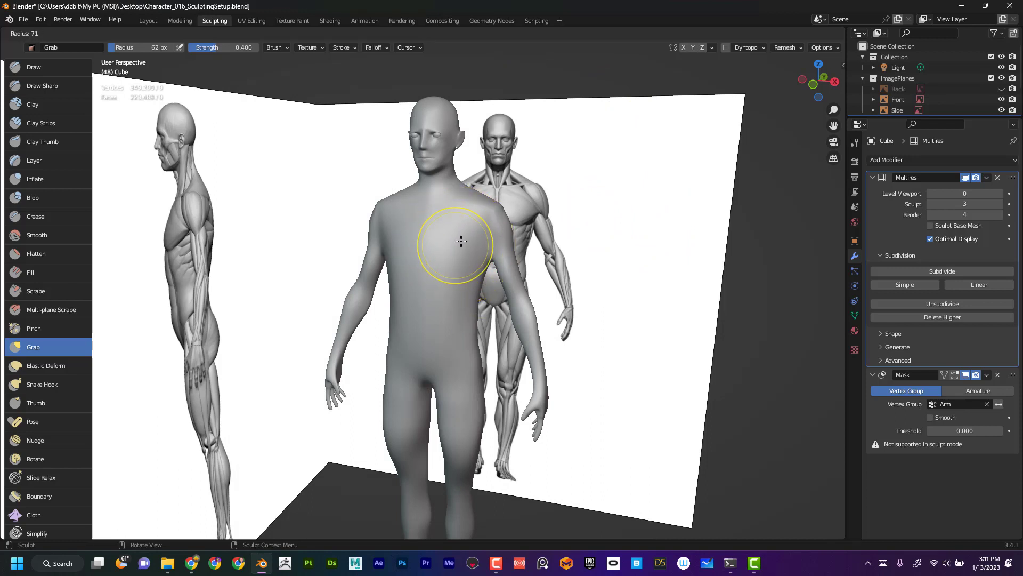
pyautogui.click(440, 249)
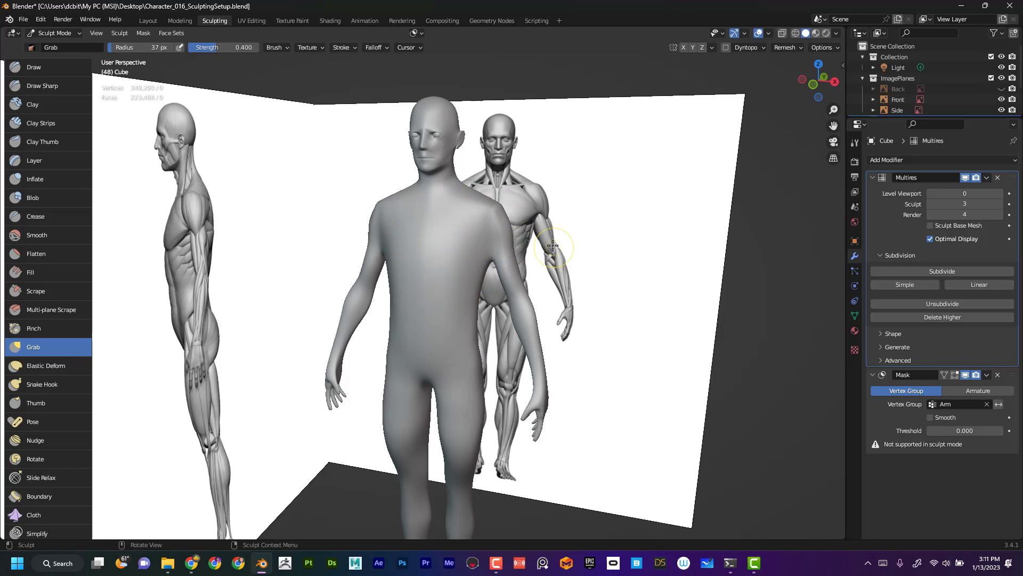
pyautogui.moveTo(543, 226)
pyautogui.keyDown('alt'); pyautogui.mouseDown()
pyautogui.moveTo(565, 220)
pyautogui.moveTo(576, 263)
pyautogui.moveTo(576, 231)
pyautogui.moveTo(457, 289)
pyautogui.mouseUp(); pyautogui.keyUp('alt')
pyautogui.scroll(4, 581, 229)
pyautogui.press('f')
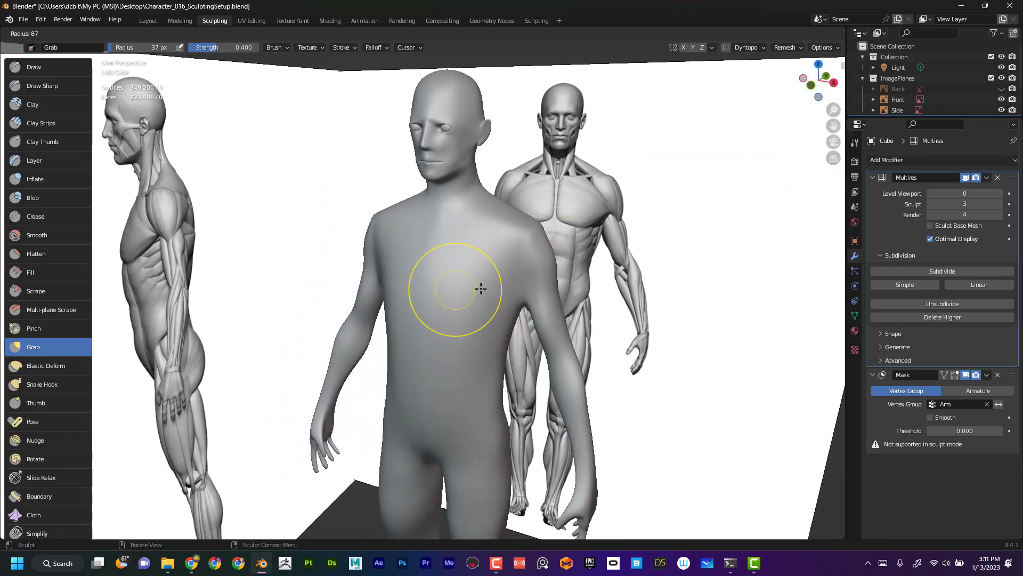
pyautogui.click(476, 288)
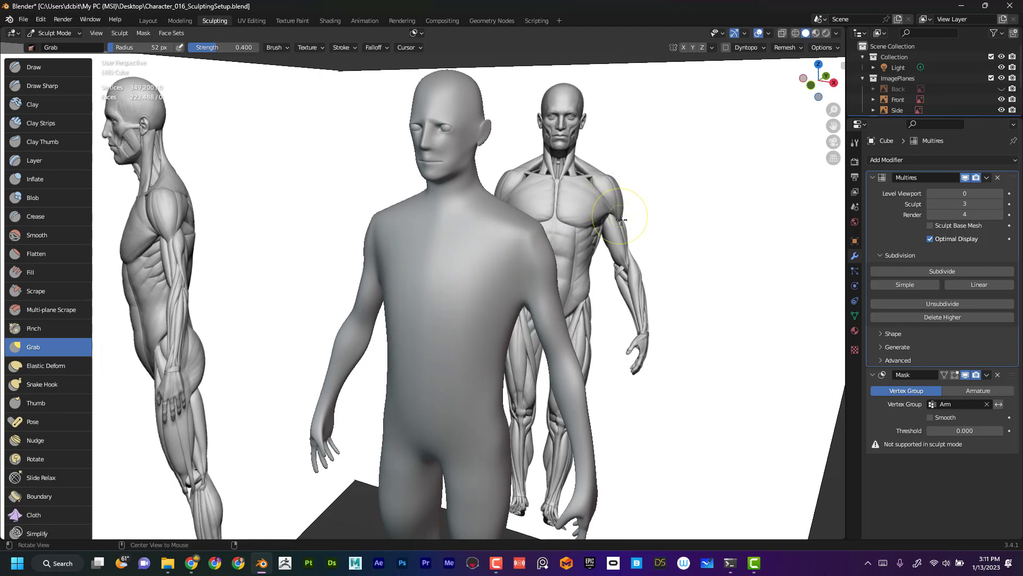
pyautogui.scroll(3, 622, 219)
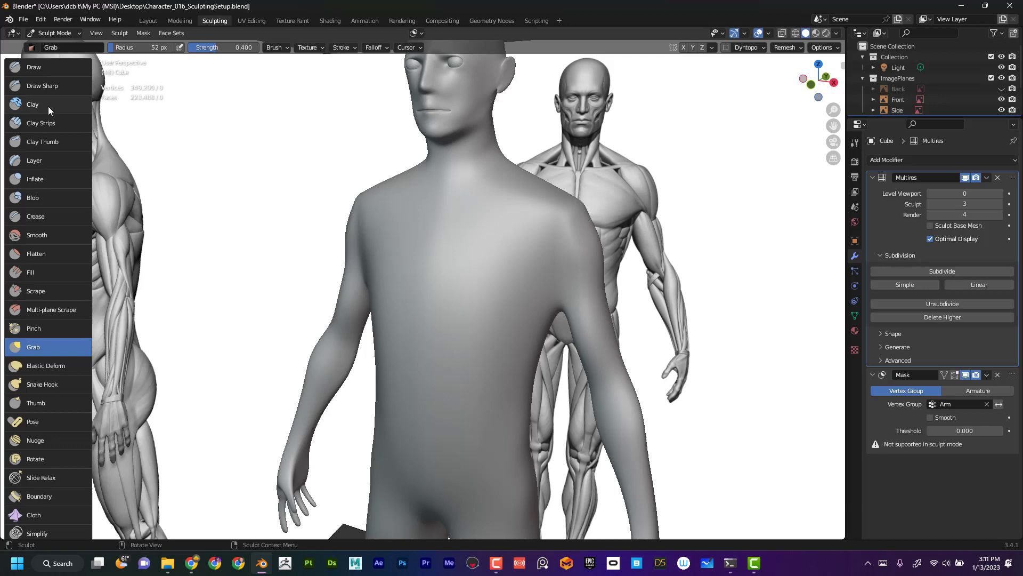
# With the Draw brush, carve strokes down the figure's back, orbiting to inspect them.
pyautogui.click(50, 73)
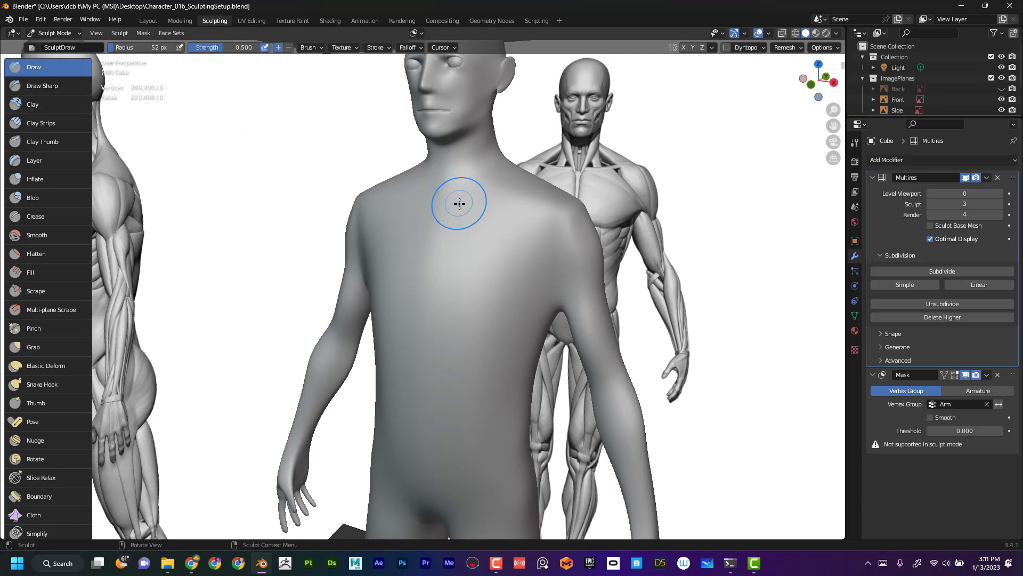
pyautogui.moveTo(472, 223)
pyautogui.mouseDown()
pyautogui.moveTo(479, 209)
pyautogui.moveTo(462, 315)
pyautogui.moveTo(501, 421)
pyautogui.mouseUp()
pyautogui.moveTo(681, 255); pyautogui.dragTo(492, 331, button='middle')
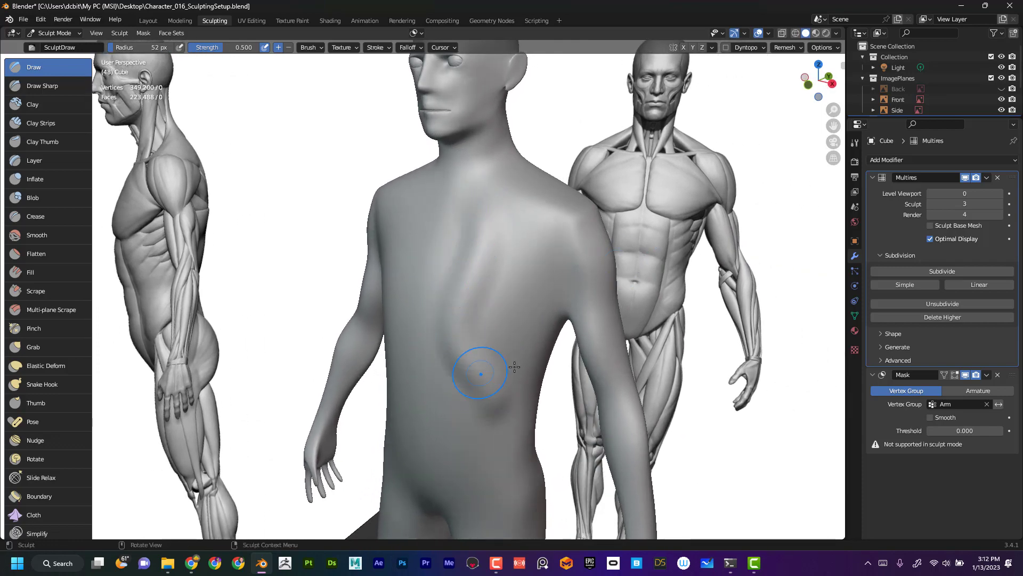
pyautogui.moveTo(485, 365)
pyautogui.mouseDown(button='middle')
pyautogui.moveTo(646, 277)
pyautogui.moveTo(479, 239)
pyautogui.moveTo(354, 115)
pyautogui.mouseUp(button='middle')
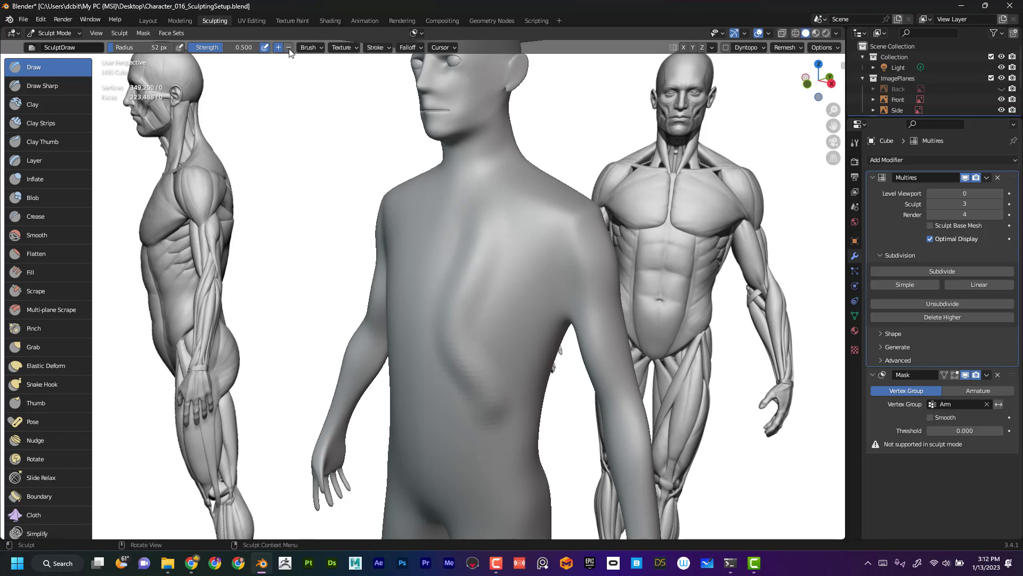
pyautogui.moveTo(413, 127)
pyautogui.mouseDown(button='middle')
pyautogui.moveTo(306, 336)
pyautogui.moveTo(432, 237)
pyautogui.mouseUp(button='middle')
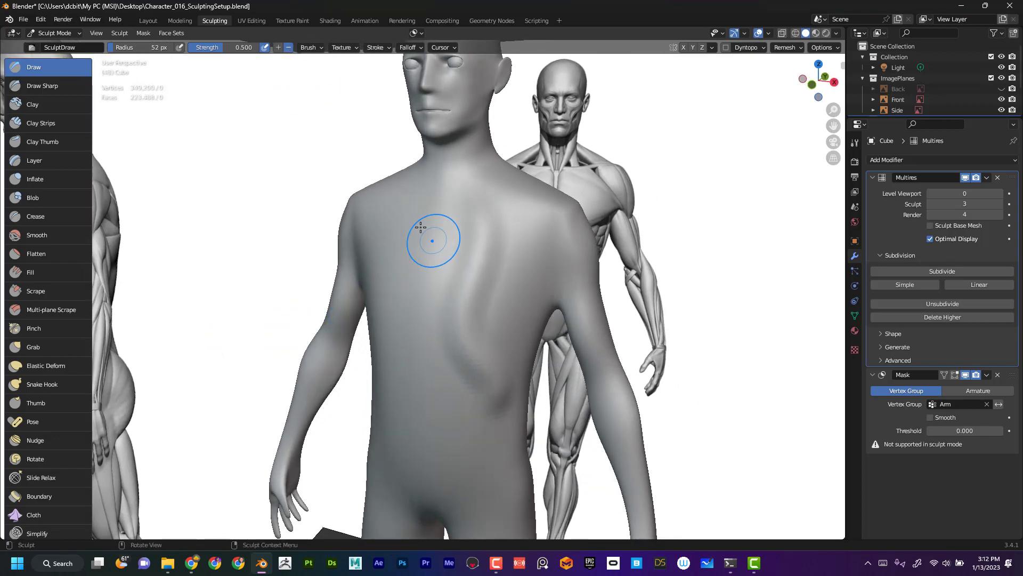
pyautogui.moveTo(432, 237)
pyautogui.mouseDown()
pyautogui.moveTo(408, 346)
pyautogui.moveTo(441, 376)
pyautogui.mouseUp()
pyautogui.moveTo(440, 377)
pyautogui.mouseDown(button='middle')
pyautogui.moveTo(660, 249)
pyautogui.moveTo(533, 266)
pyautogui.moveTo(586, 160)
pyautogui.moveTo(661, 246)
pyautogui.moveTo(661, 227)
pyautogui.mouseUp(button='middle')
# Undo and redraw the back grooves, set the brush to add (+), and lay a Clay stroke.
pyautogui.hotkey('ctrl', 'z')
pyautogui.hotkey('ctrl', 'z')
pyautogui.moveTo(496, 192)
pyautogui.mouseDown()
pyautogui.moveTo(480, 306)
pyautogui.moveTo(499, 369)
pyautogui.mouseUp()
pyautogui.click(278, 47)
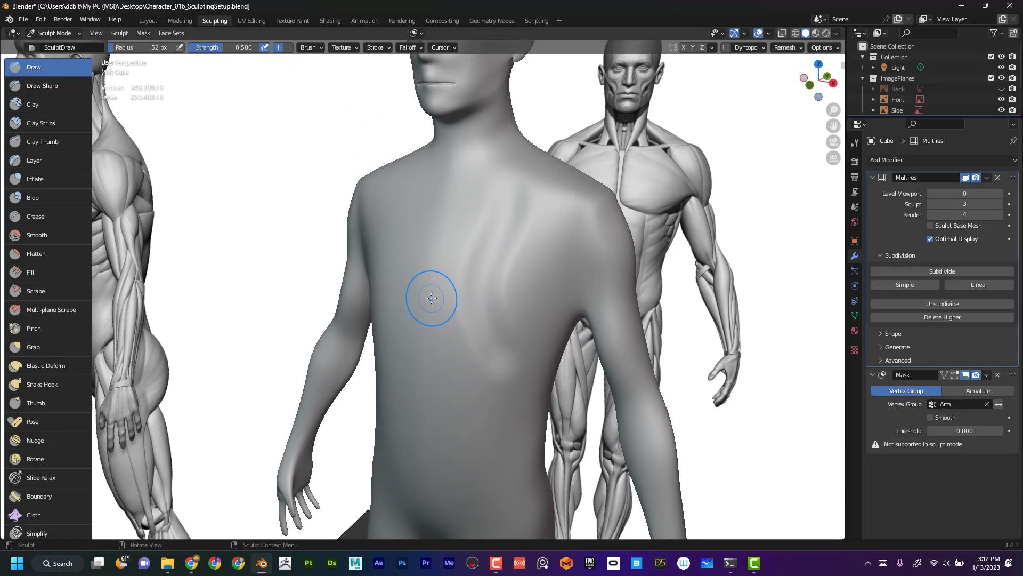
pyautogui.press('c')
pyautogui.moveTo(415, 270); pyautogui.dragTo(438, 345)
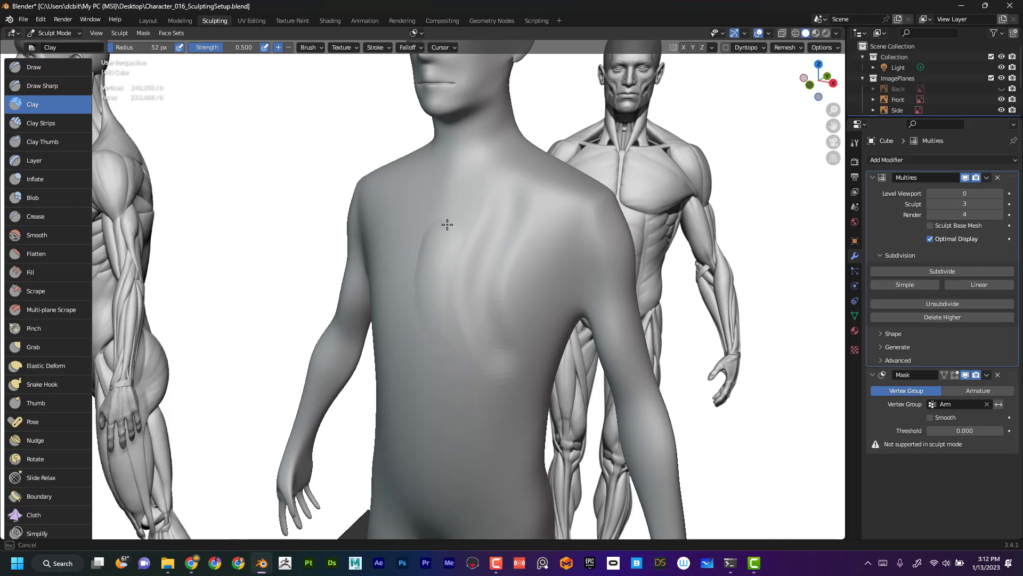
# Finish the Clay stroke on the back, then undo the Clay ridges.
pyautogui.moveTo(447, 225); pyautogui.dragTo(480, 183)
pyautogui.hotkey('ctrl', 'z')
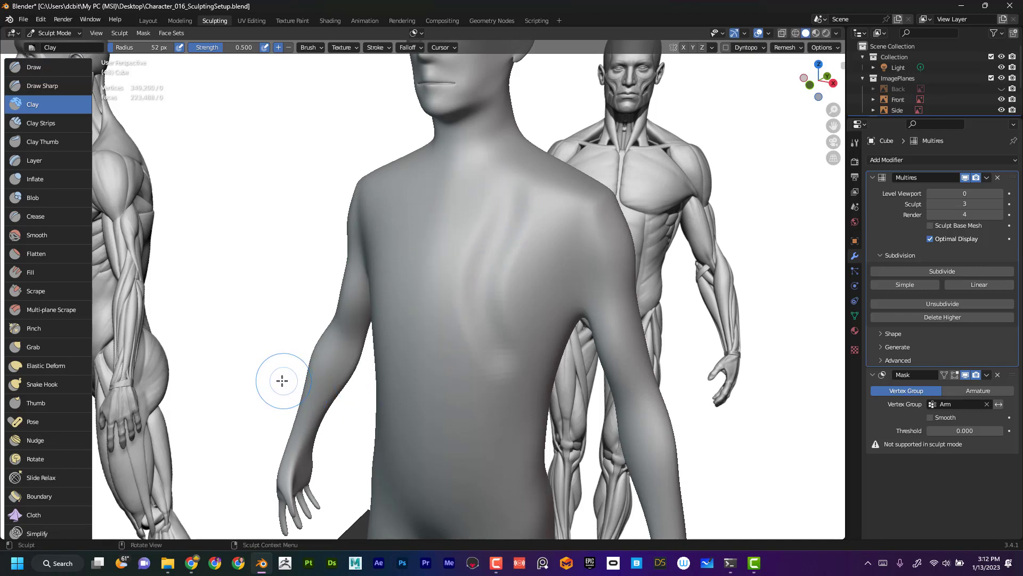
pyautogui.hotkey('ctrl', 'z')
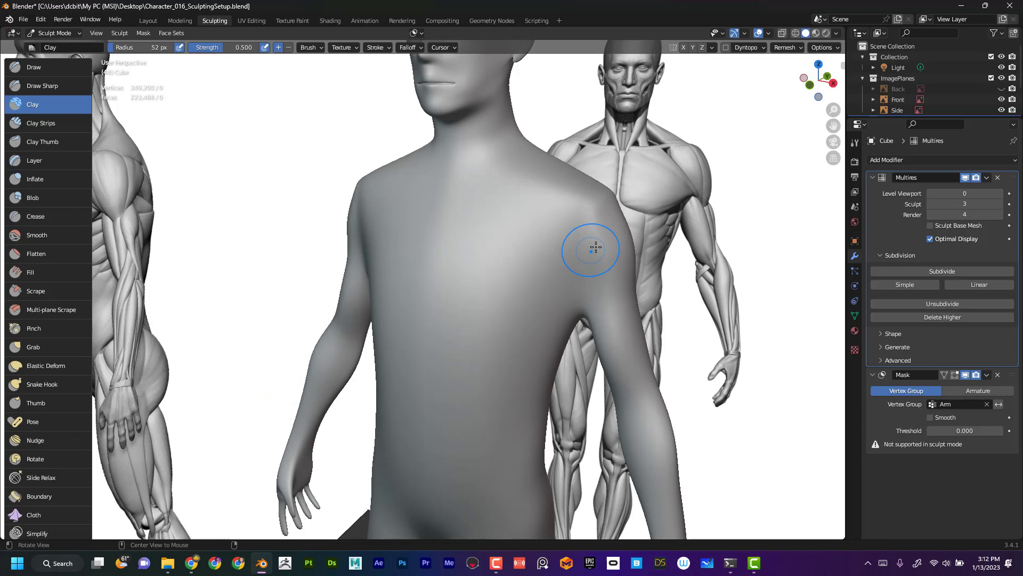
# Add two Clay strokes down the chest, view them at three-quarter angle, and undo both.
pyautogui.moveTo(656, 234)
pyautogui.mouseDown(button='middle')
pyautogui.moveTo(690, 217)
pyautogui.moveTo(597, 224)
pyautogui.mouseUp(button='middle')
pyautogui.moveTo(491, 222)
pyautogui.mouseDown()
pyautogui.moveTo(476, 282)
pyautogui.moveTo(490, 417)
pyautogui.mouseUp()
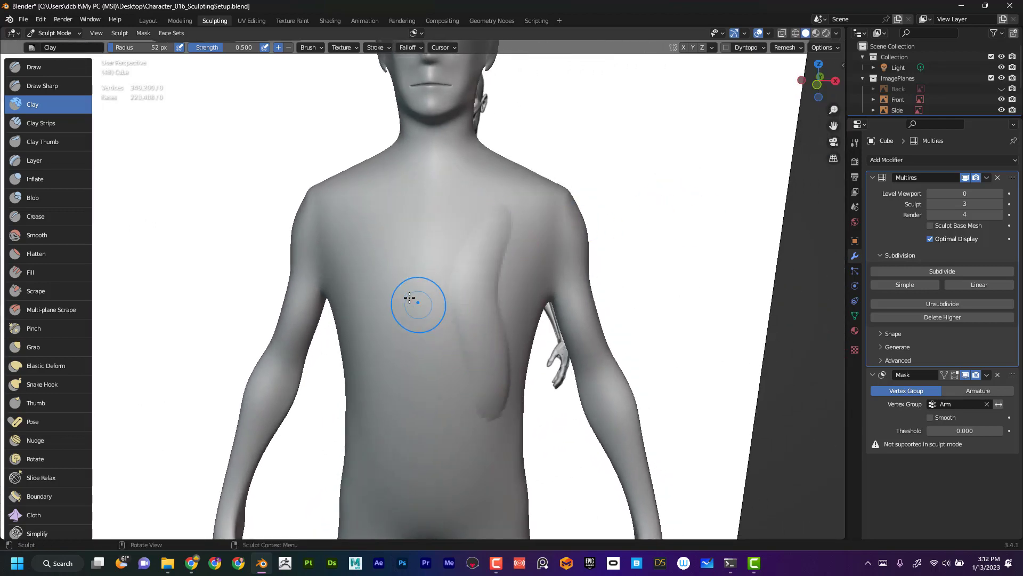
pyautogui.moveTo(411, 280)
pyautogui.mouseDown()
pyautogui.moveTo(411, 354)
pyautogui.moveTo(397, 293)
pyautogui.moveTo(422, 194)
pyautogui.moveTo(440, 184)
pyautogui.mouseUp()
pyautogui.moveTo(586, 200); pyautogui.dragTo(606, 188, button='middle')
pyautogui.hotkey('ctrl', 'z')
pyautogui.hotkey('ctrl', 'z')
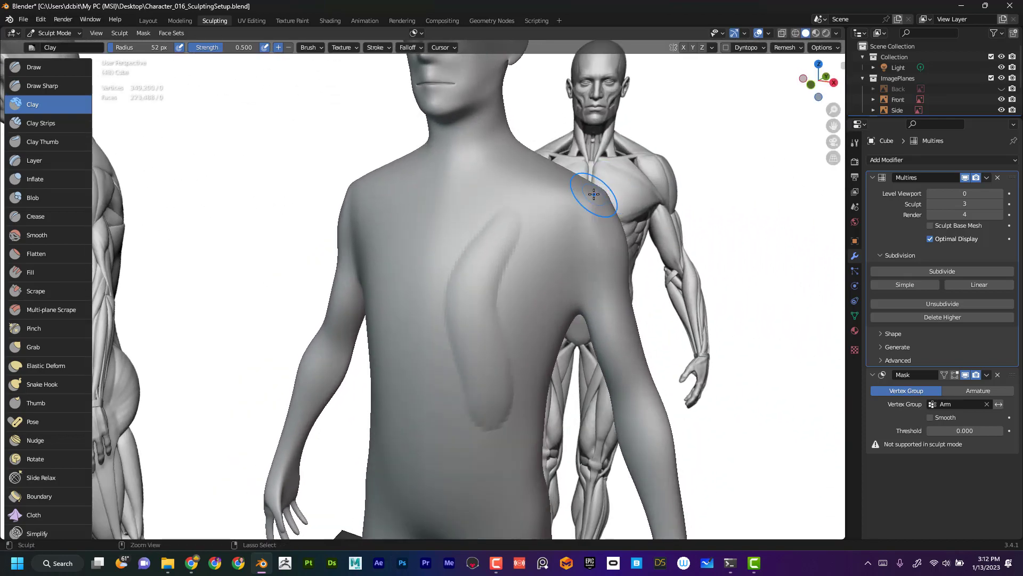
pyautogui.click(42, 86)
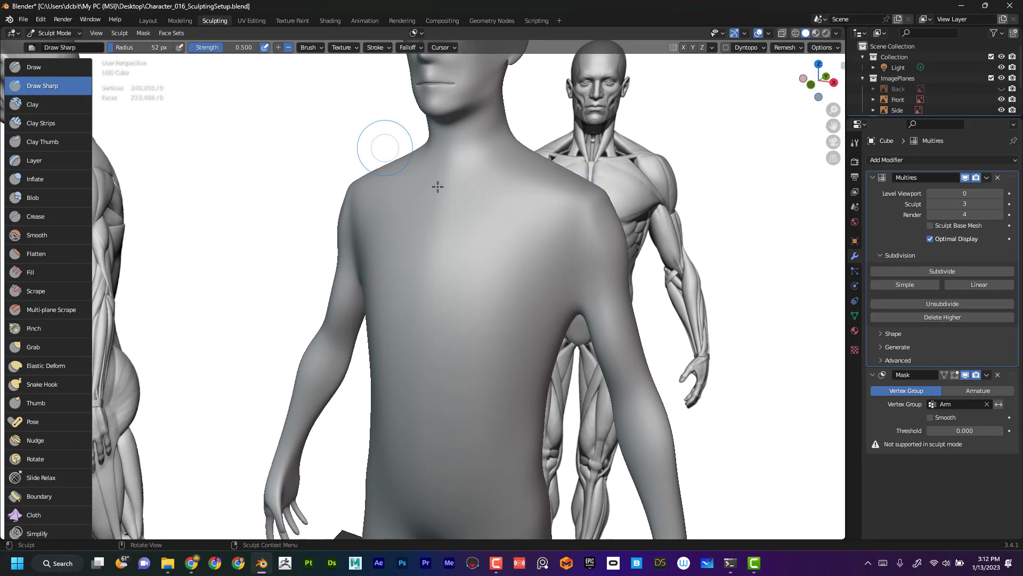
pyautogui.moveTo(509, 202)
pyautogui.mouseDown()
pyautogui.moveTo(483, 306)
pyautogui.moveTo(493, 347)
pyautogui.mouseUp()
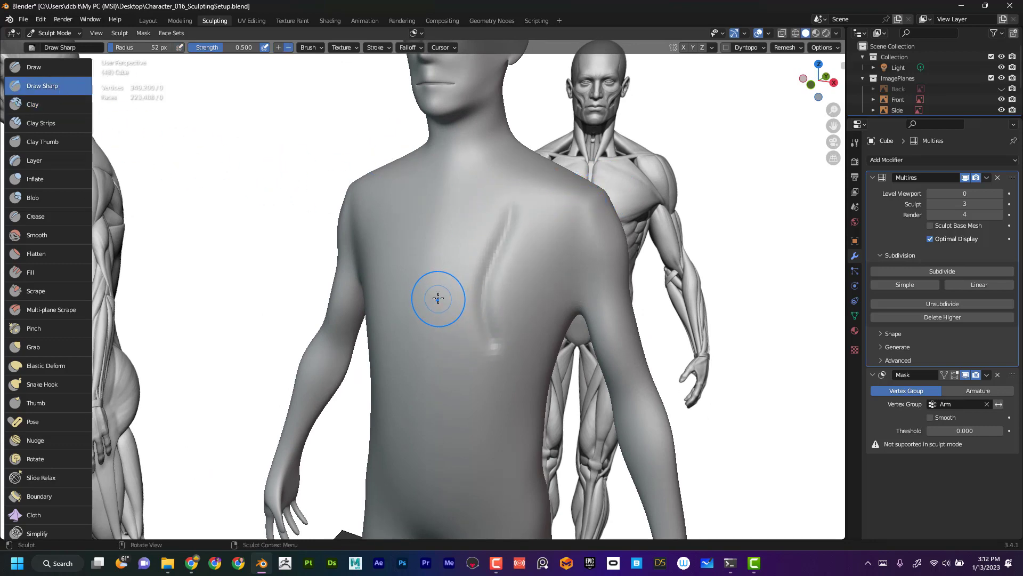
pyautogui.moveTo(437, 299); pyautogui.dragTo(467, 180)
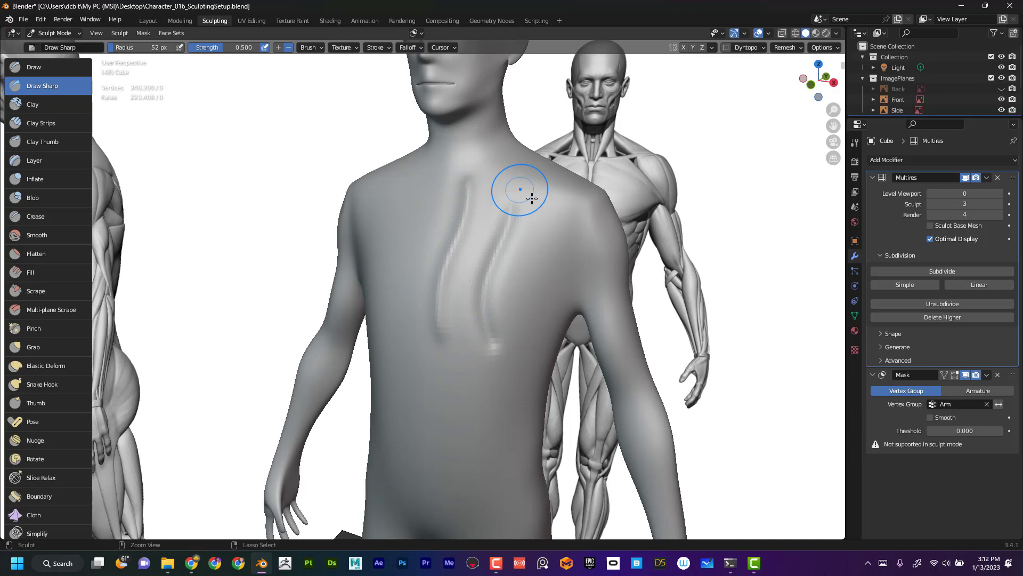
pyautogui.moveTo(558, 208); pyautogui.dragTo(539, 311)
pyautogui.moveTo(281, 434)
pyautogui.mouseDown(button='middle')
pyautogui.moveTo(228, 377)
pyautogui.moveTo(190, 361)
pyautogui.moveTo(206, 336)
pyautogui.mouseUp(button='middle')
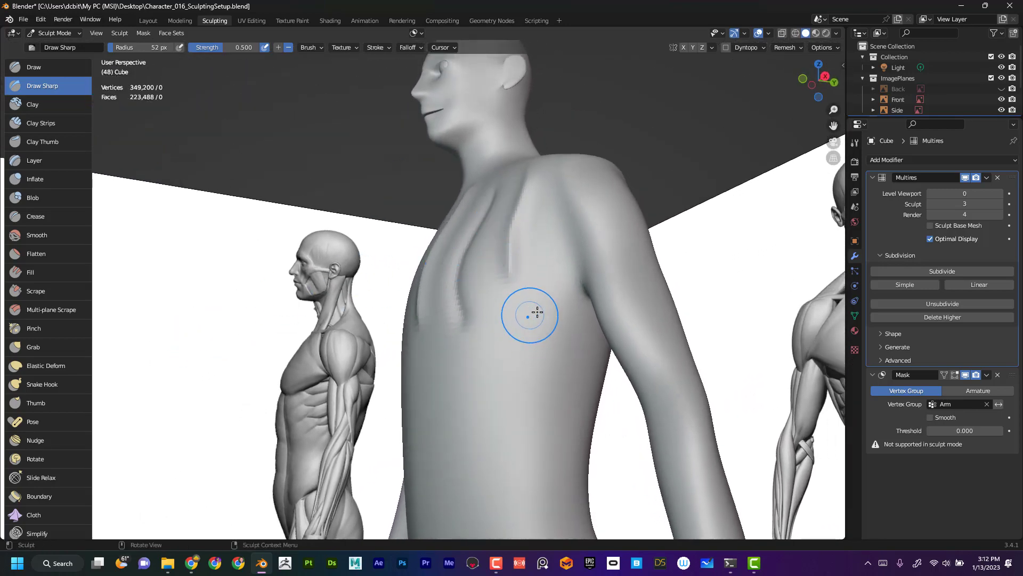
pyautogui.moveTo(535, 309)
pyautogui.mouseDown()
pyautogui.moveTo(493, 425)
pyautogui.moveTo(496, 450)
pyautogui.mouseUp()
pyautogui.moveTo(566, 335); pyautogui.dragTo(541, 464)
pyautogui.moveTo(692, 211)
pyautogui.mouseDown(button='middle')
pyautogui.moveTo(730, 183)
pyautogui.moveTo(635, 320)
pyautogui.mouseUp(button='middle')
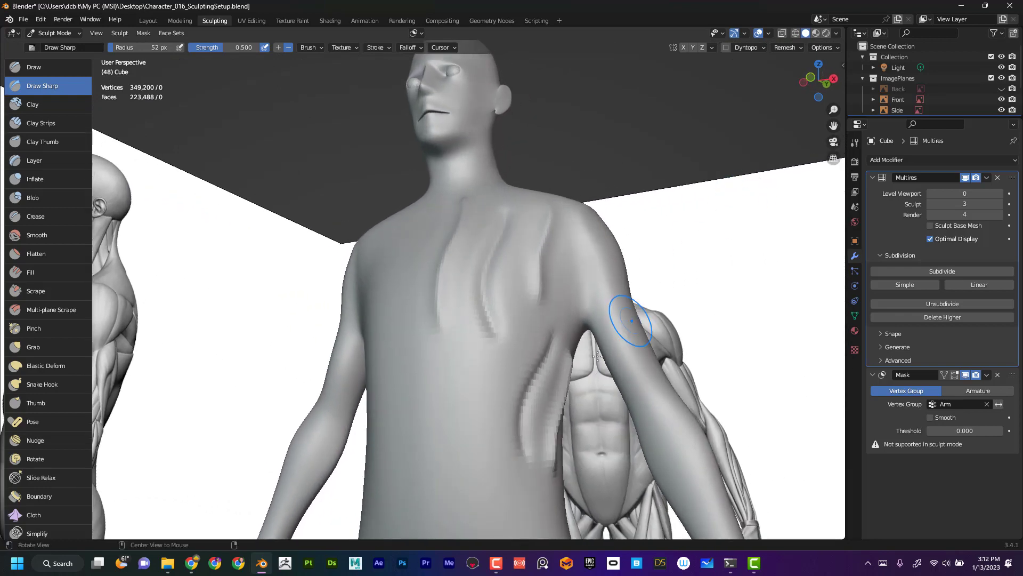
pyautogui.moveTo(686, 178); pyautogui.dragTo(680, 206, button='middle')
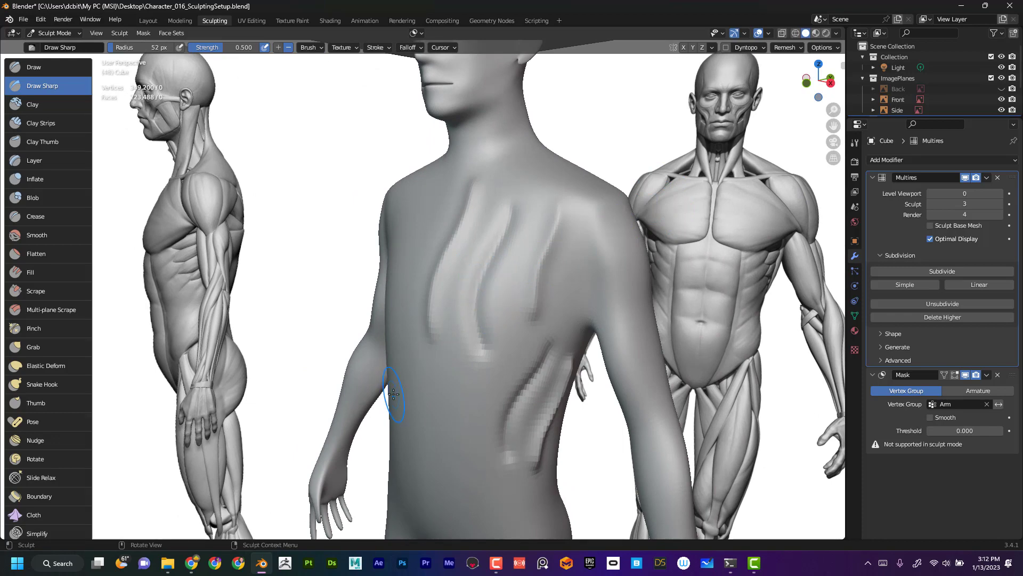
pyautogui.moveTo(393, 395)
pyautogui.keyDown('shift'); pyautogui.mouseDown()
pyautogui.moveTo(479, 338)
pyautogui.moveTo(486, 269)
pyautogui.moveTo(542, 194)
pyautogui.moveTo(560, 202)
pyautogui.moveTo(520, 405)
pyautogui.moveTo(552, 421)
pyautogui.mouseUp(); pyautogui.keyUp('shift')
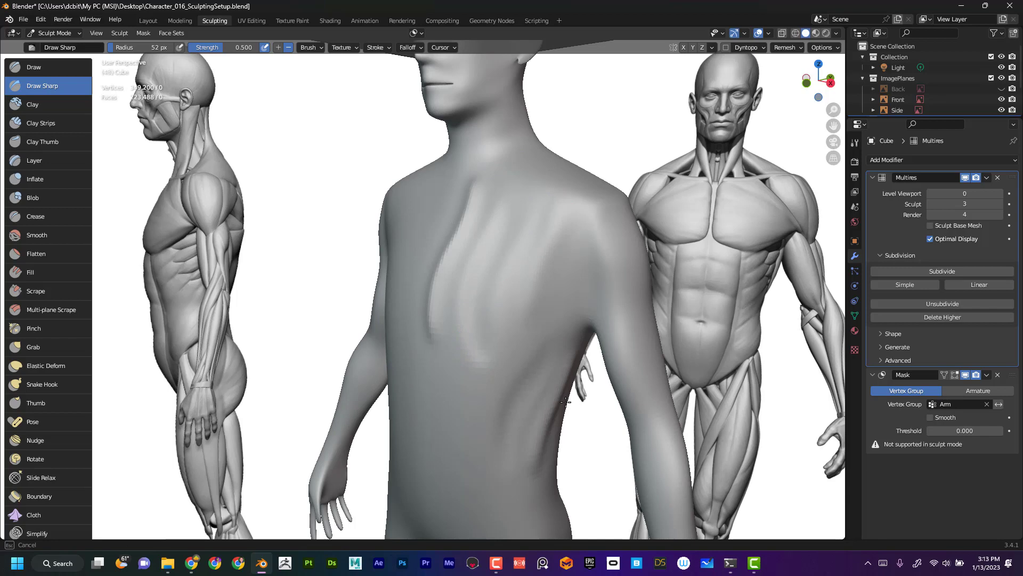
pyautogui.keyDown('shift'); pyautogui.moveTo(468, 338); pyautogui.dragTo(453, 376); pyautogui.keyUp('shift')
pyautogui.moveTo(453, 377)
pyautogui.keyDown('ctrl'); pyautogui.mouseDown(button='middle')
pyautogui.moveTo(628, 142)
pyautogui.moveTo(664, 249)
pyautogui.moveTo(672, 217)
pyautogui.mouseUp(button='middle'); pyautogui.keyUp('ctrl')
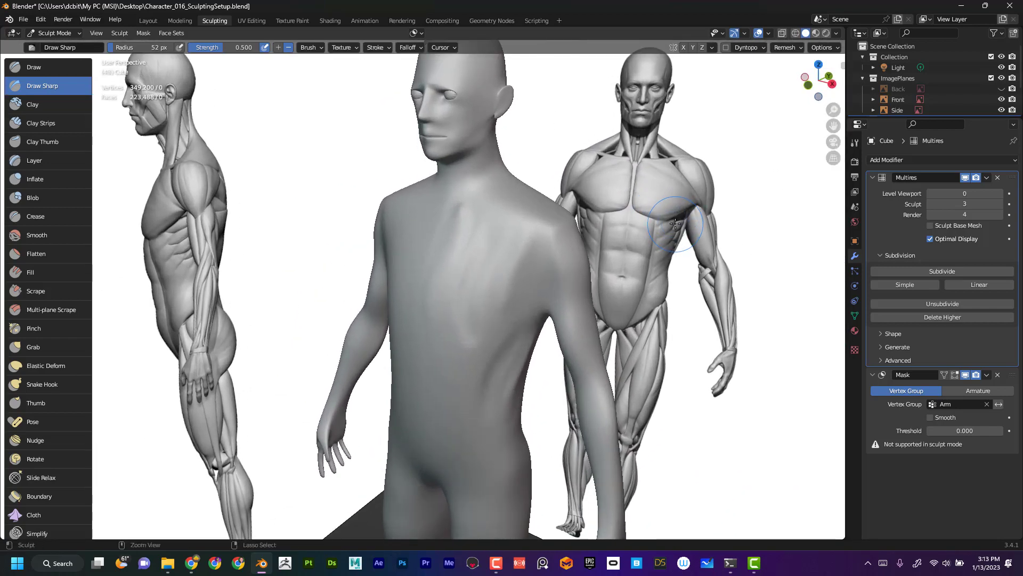
pyautogui.hotkey('ctrl', 'z')
pyautogui.hotkey('ctrl', 'z')
pyautogui.hotkey('ctrl', 'z')
pyautogui.hotkey('ctrl', 'z')
pyautogui.hotkey('ctrl', 'z')
pyautogui.hotkey('ctrl', 'z')
pyautogui.hotkey('ctrl', 'z')
pyautogui.hotkey('ctrl', 'z')
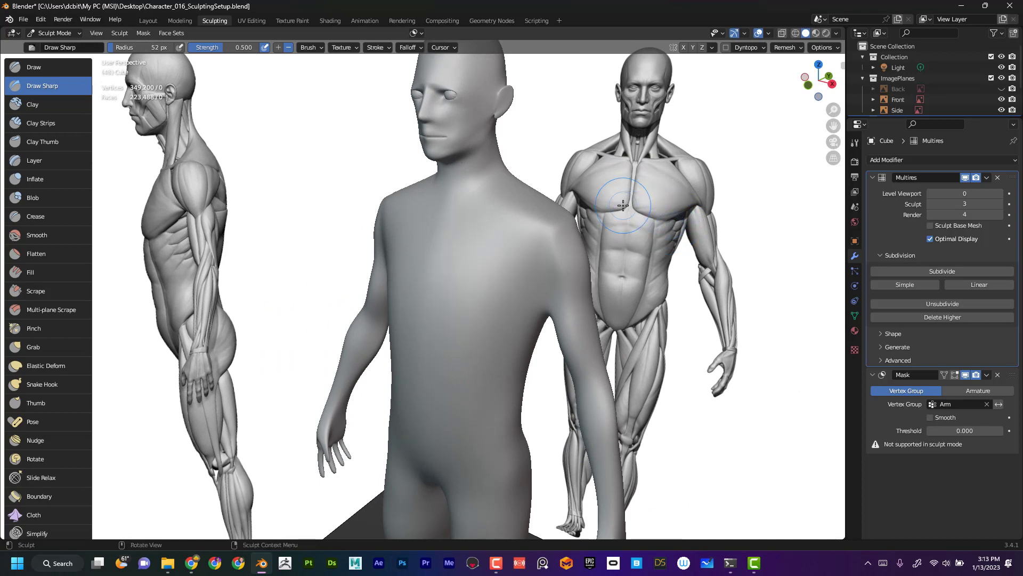
# Adjust zoom and tilt, then carve an S-shaped crease down the torso.
pyautogui.scroll(-6, 684, 301)
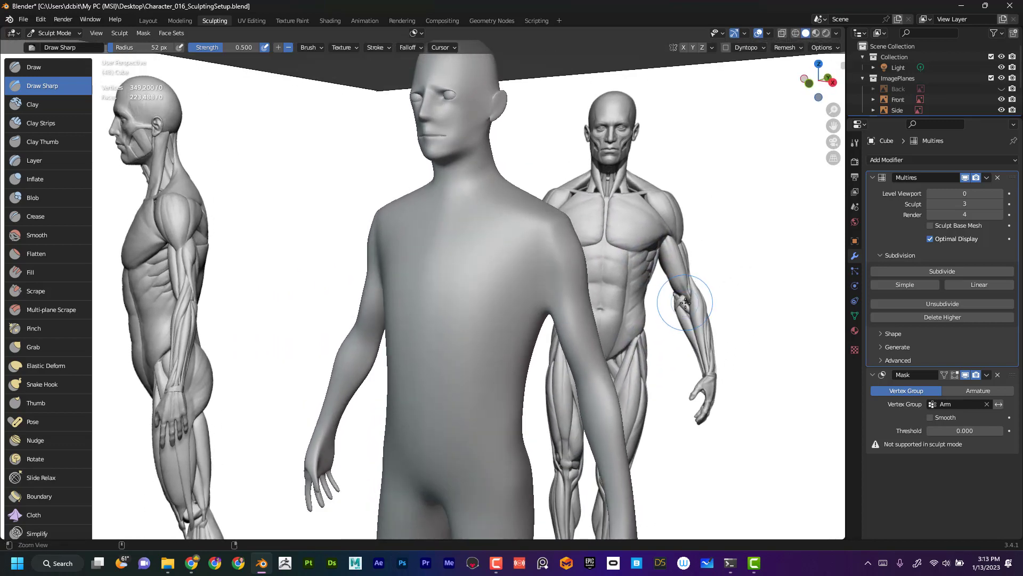
pyautogui.scroll(3, 663, 320)
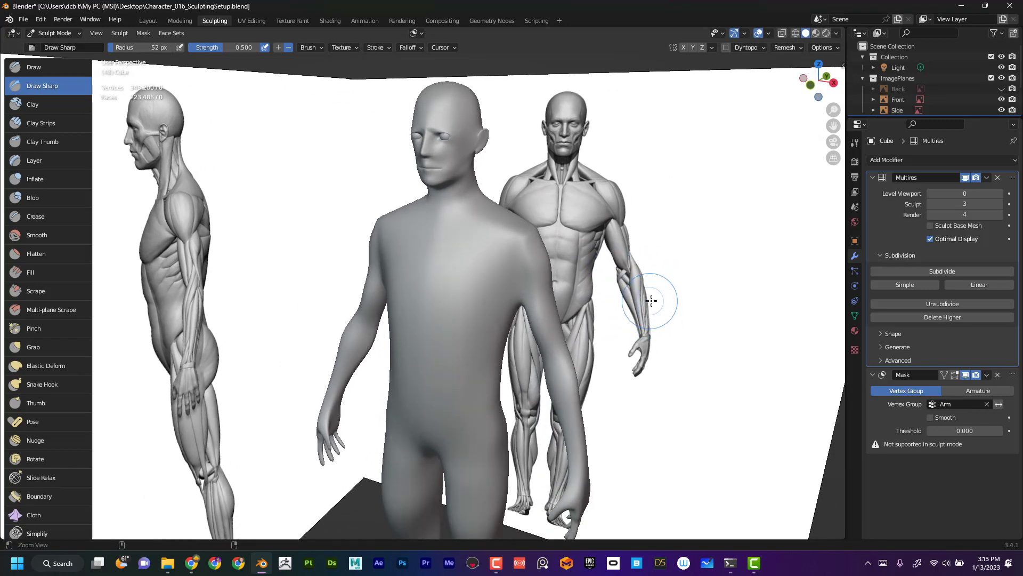
pyautogui.scroll(-2, 658, 275)
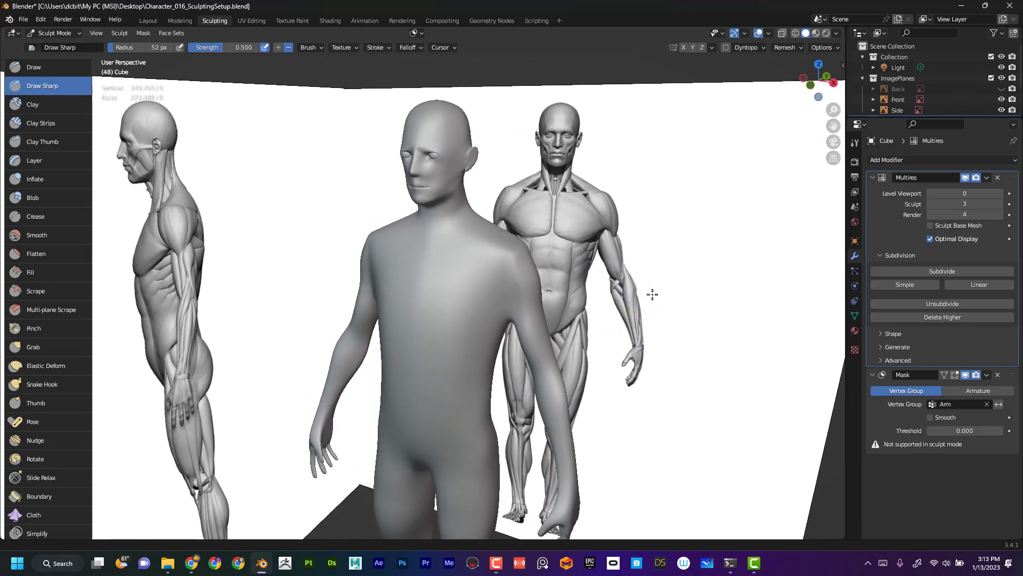
pyautogui.scroll(-1, 652, 295)
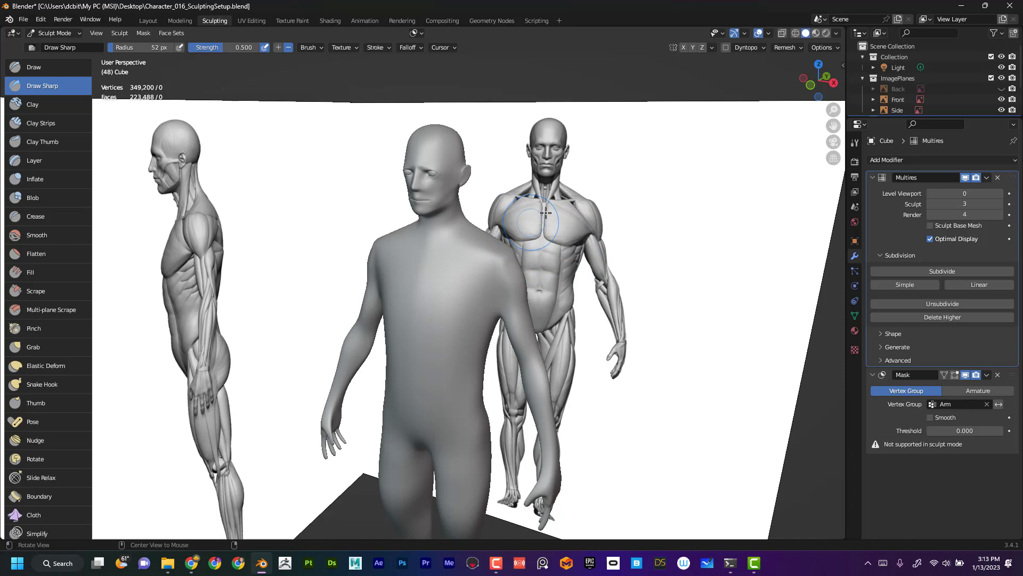
pyautogui.keyDown('alt'); pyautogui.moveTo(567, 208); pyautogui.dragTo(493, 178); pyautogui.keyUp('alt')
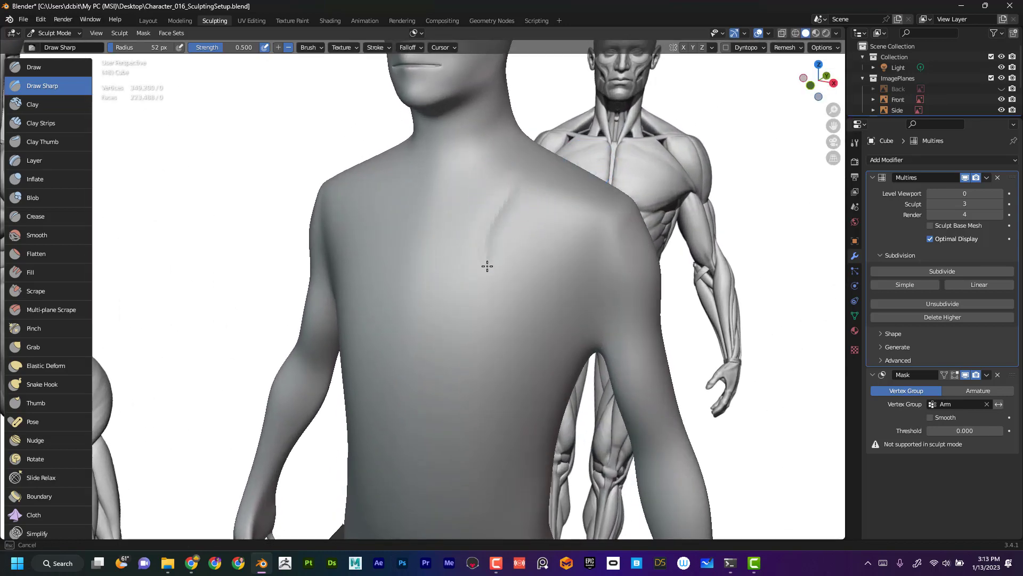
pyautogui.moveTo(487, 266)
pyautogui.mouseDown()
pyautogui.moveTo(501, 288)
pyautogui.moveTo(414, 424)
pyautogui.moveTo(443, 448)
pyautogui.moveTo(492, 454)
pyautogui.mouseUp()
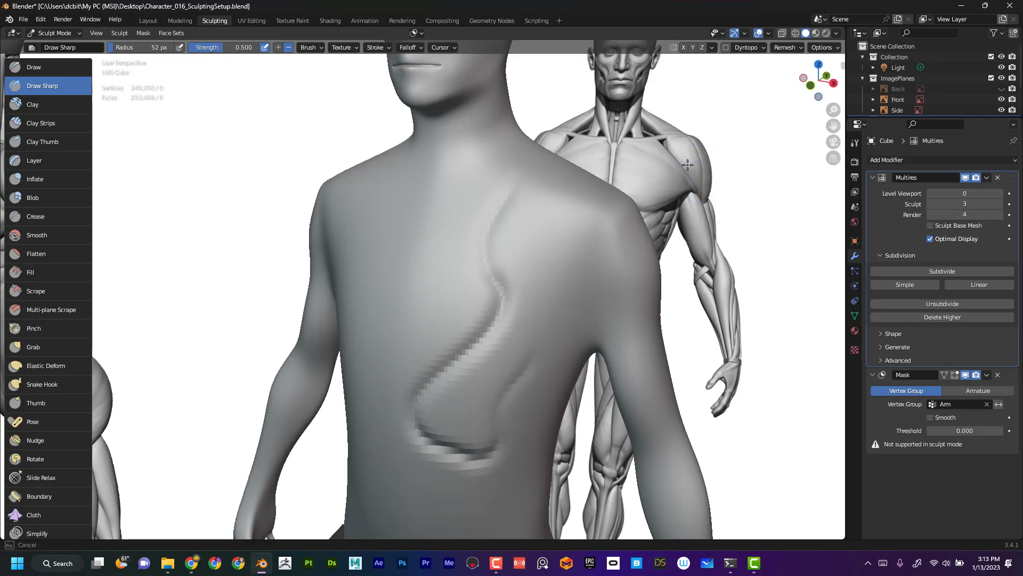
# Undo the crease strokes and orbit out until all three figures are in view.
pyautogui.moveTo(726, 216); pyautogui.dragTo(539, 189, button='middle')
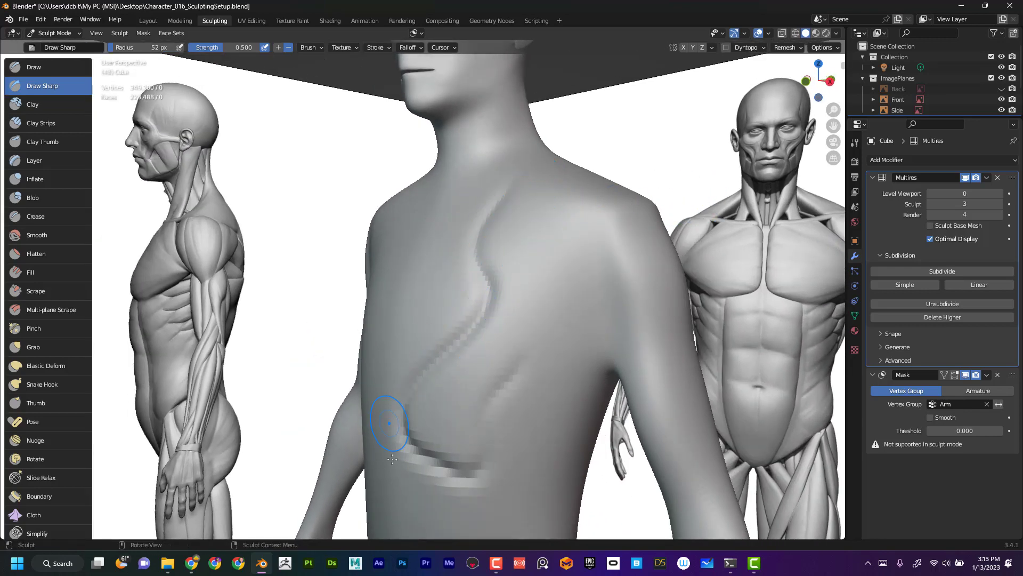
pyautogui.hotkey('ctrl', 'z')
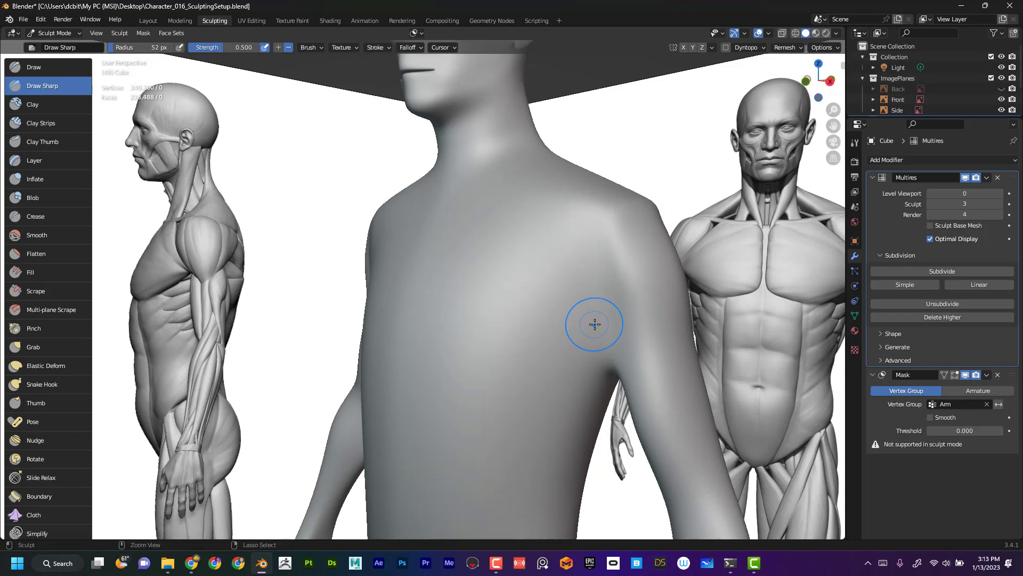
pyautogui.moveTo(717, 194); pyautogui.dragTo(723, 229, button='middle')
pyautogui.scroll(-8, 723, 229)
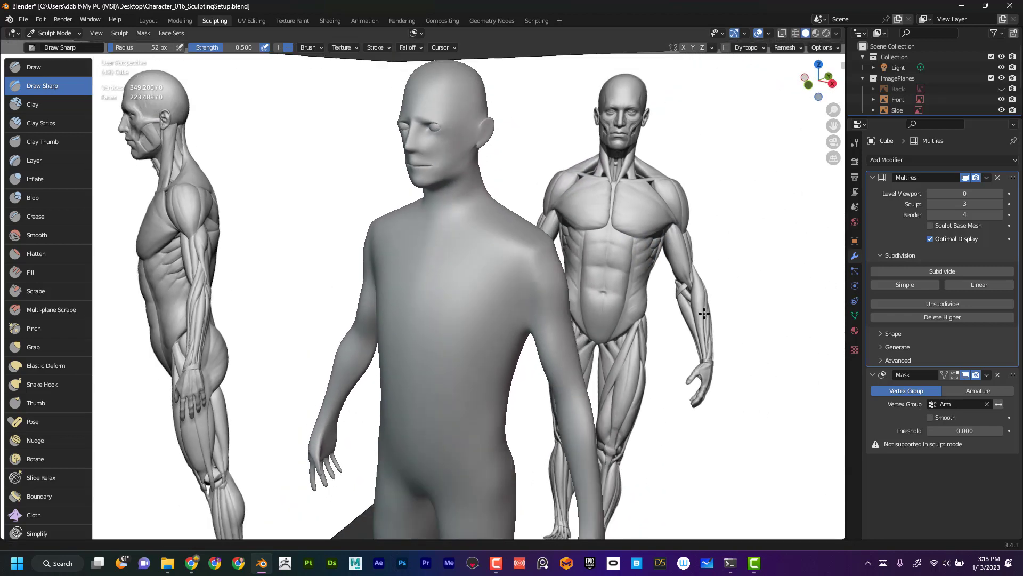
pyautogui.moveTo(666, 352)
pyautogui.mouseDown(button='middle')
pyautogui.moveTo(675, 374)
pyautogui.moveTo(666, 336)
pyautogui.moveTo(663, 359)
pyautogui.moveTo(667, 325)
pyautogui.moveTo(664, 341)
pyautogui.mouseUp(button='middle')
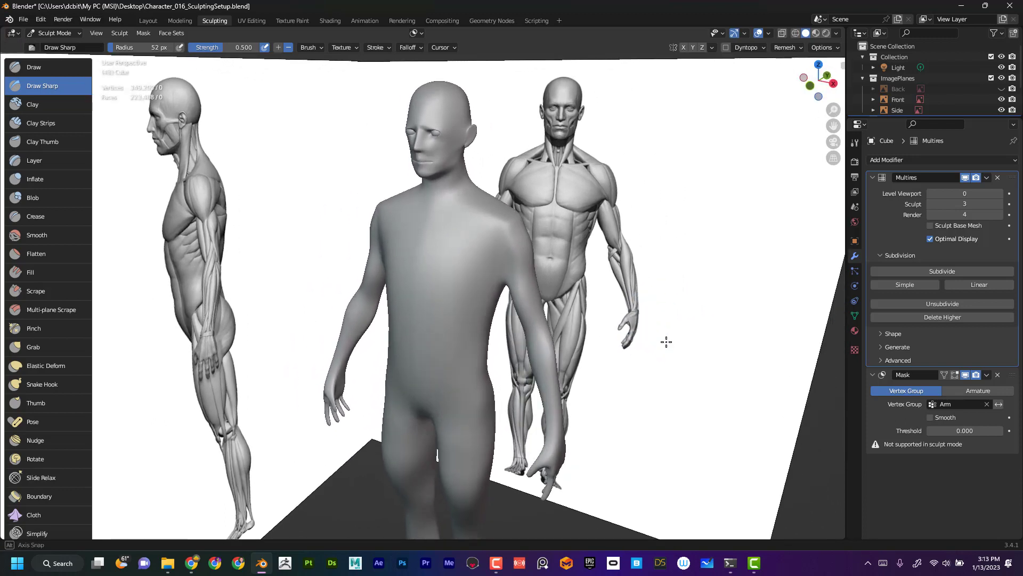
# Hide the ImagePlanes collection and flip the viewport to wireframe and back to solid.
pyautogui.click(1002, 78)
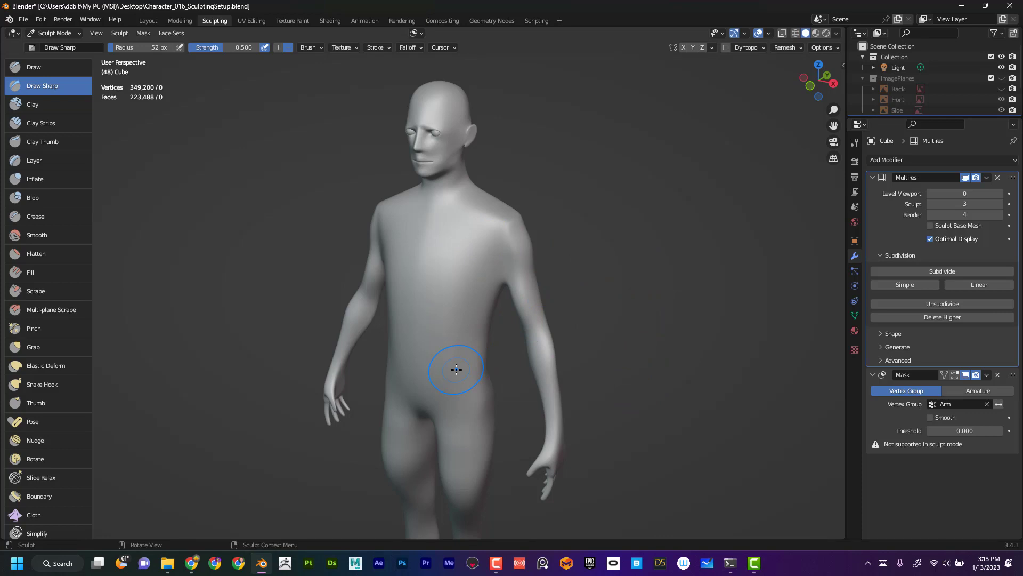
pyautogui.click(837, 33)
pyautogui.click(837, 33)
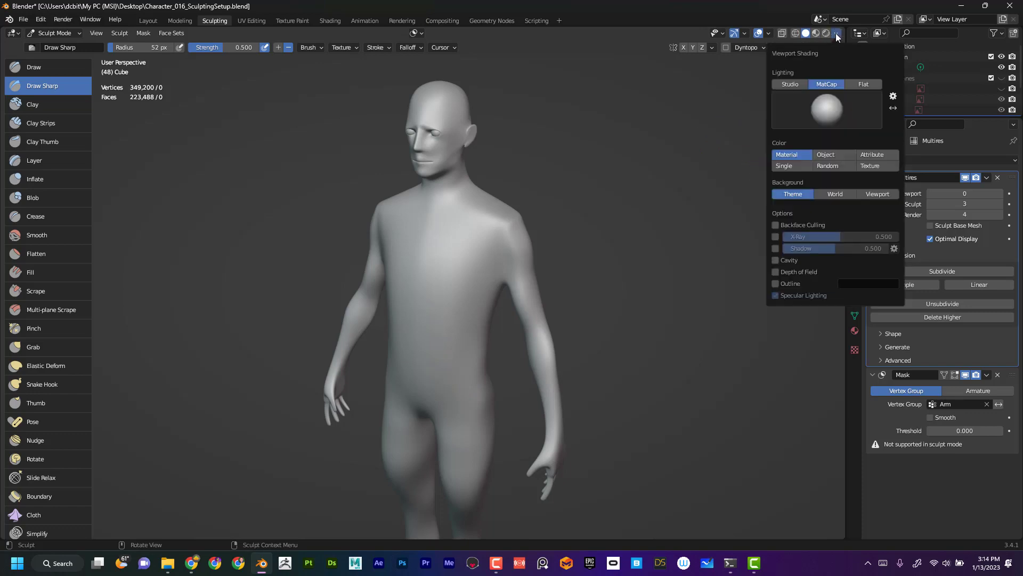
pyautogui.click(796, 34)
pyautogui.click(794, 34)
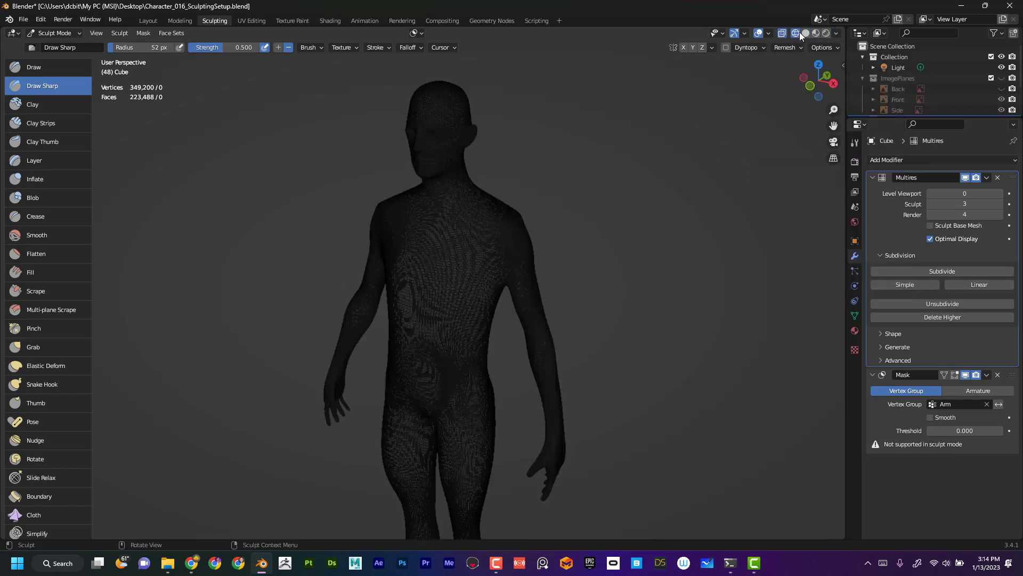
pyautogui.click(805, 33)
# Shade the body with the red MatCap and orbit around it.
pyautogui.click(836, 33)
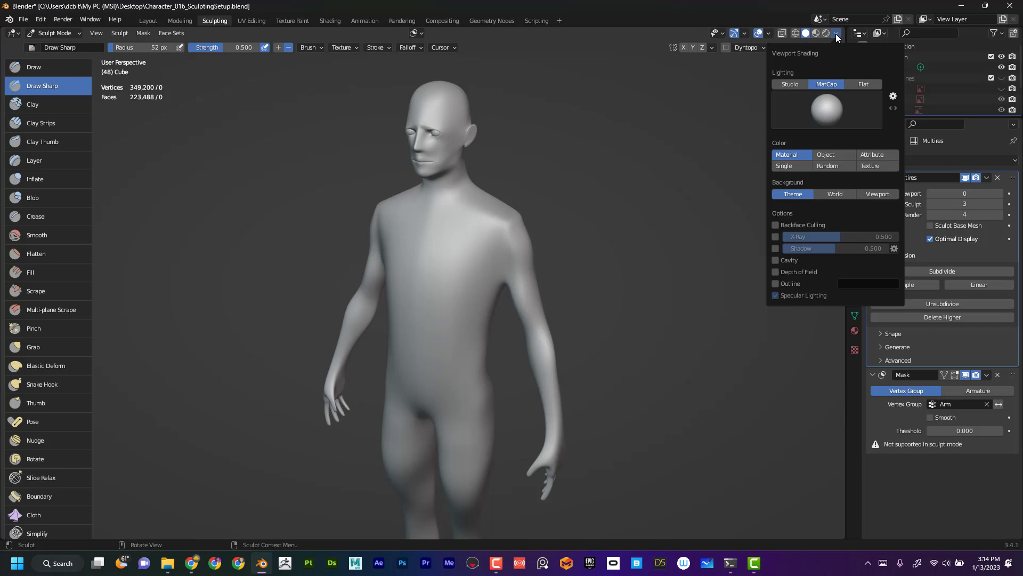
pyautogui.click(827, 107)
pyautogui.click(829, 104)
pyautogui.click(829, 106)
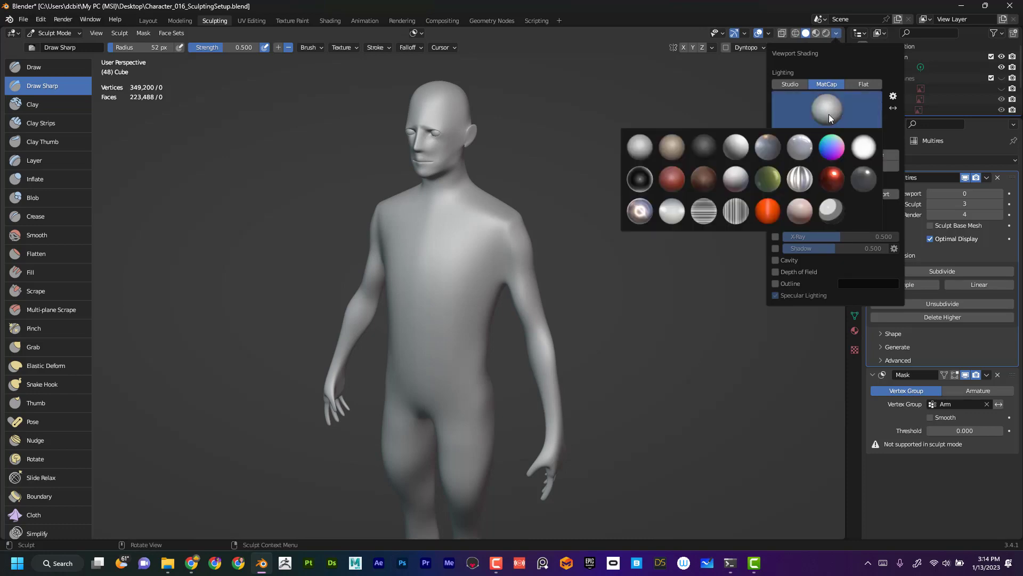
pyautogui.click(673, 183)
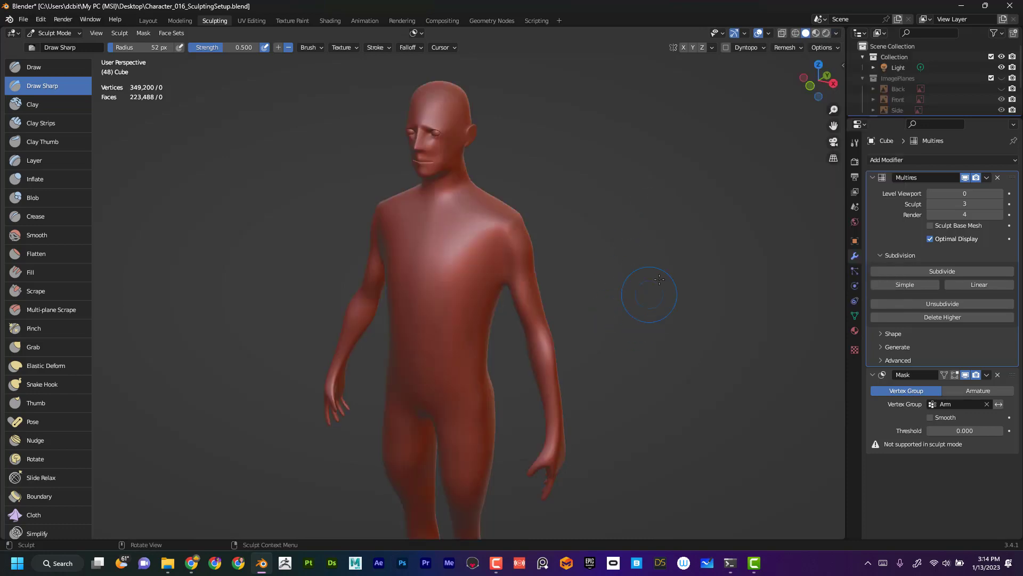
pyautogui.moveTo(633, 292)
pyautogui.mouseDown(button='middle')
pyautogui.moveTo(621, 290)
pyautogui.moveTo(658, 282)
pyautogui.moveTo(647, 279)
pyautogui.mouseUp(button='middle')
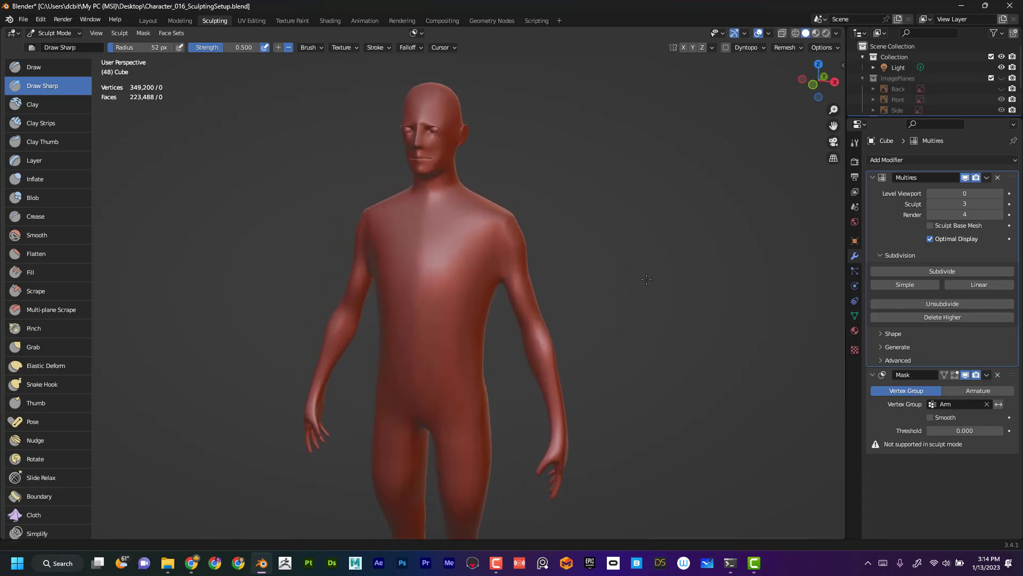
# Try the grey glossy, beige and dark MatCaps, orbiting so the face turns forward.
pyautogui.click(836, 33)
pyautogui.click(836, 124)
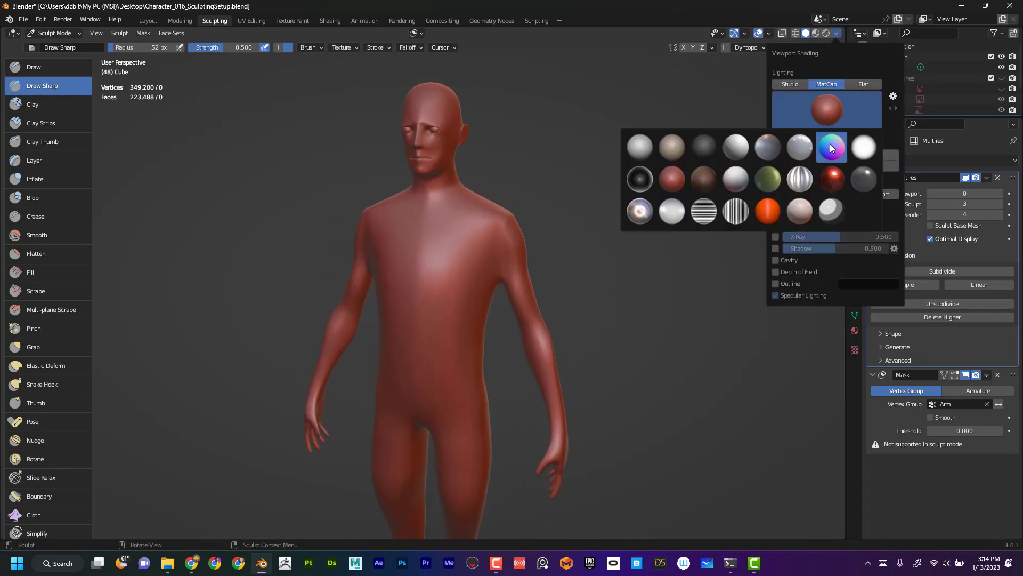
pyautogui.click(798, 149)
pyautogui.click(827, 110)
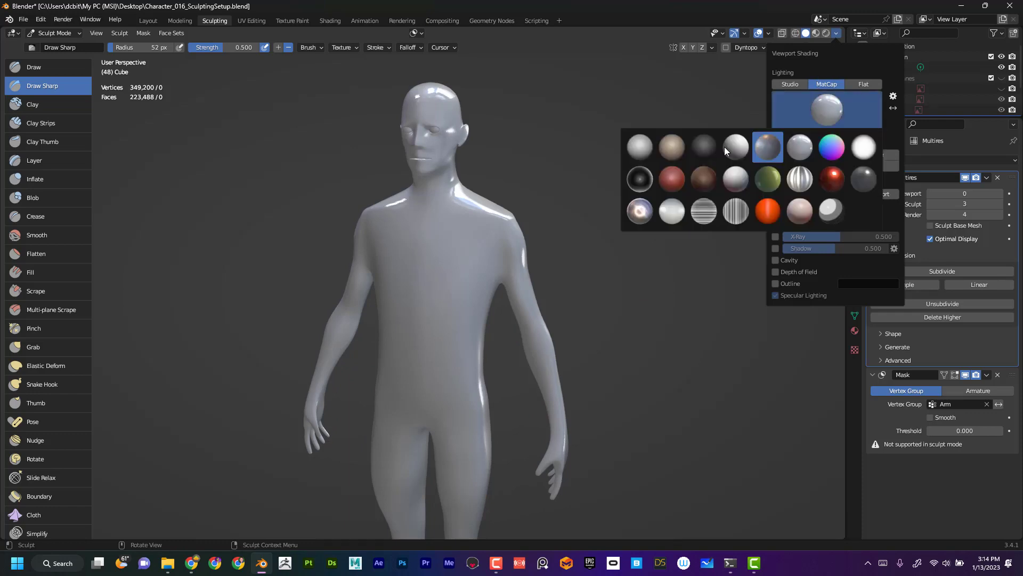
pyautogui.click(676, 153)
pyautogui.click(804, 104)
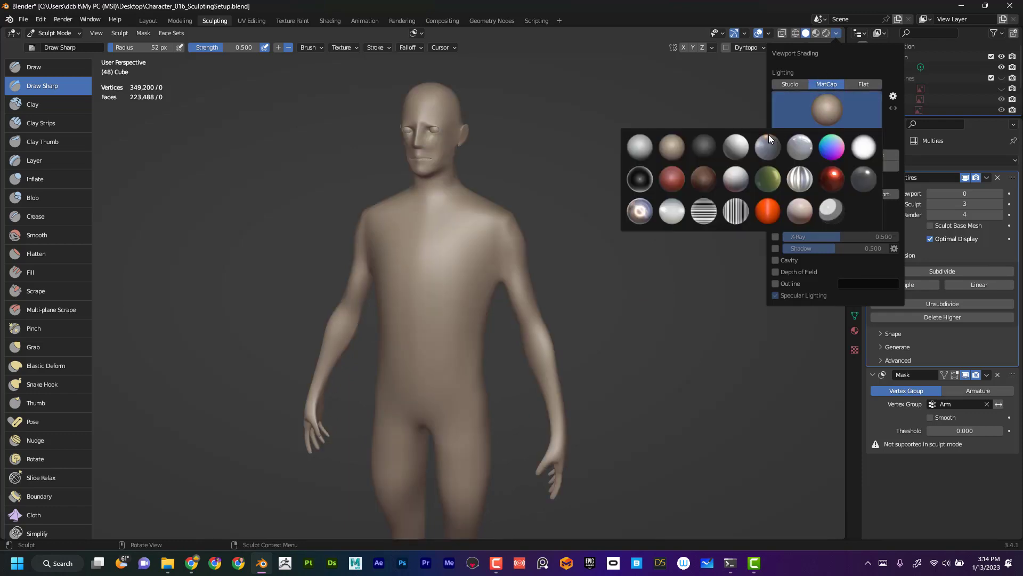
pyautogui.click(702, 152)
pyautogui.moveTo(597, 277)
pyautogui.mouseDown(button='middle')
pyautogui.moveTo(612, 290)
pyautogui.moveTo(610, 272)
pyautogui.mouseUp(button='middle')
pyautogui.scroll(-2, 613, 289)
pyautogui.scroll(4, 612, 290)
pyautogui.moveTo(616, 321)
pyautogui.mouseDown(button='middle')
pyautogui.moveTo(616, 297)
pyautogui.moveTo(625, 343)
pyautogui.moveTo(613, 362)
pyautogui.moveTo(660, 266)
pyautogui.mouseUp(button='middle')
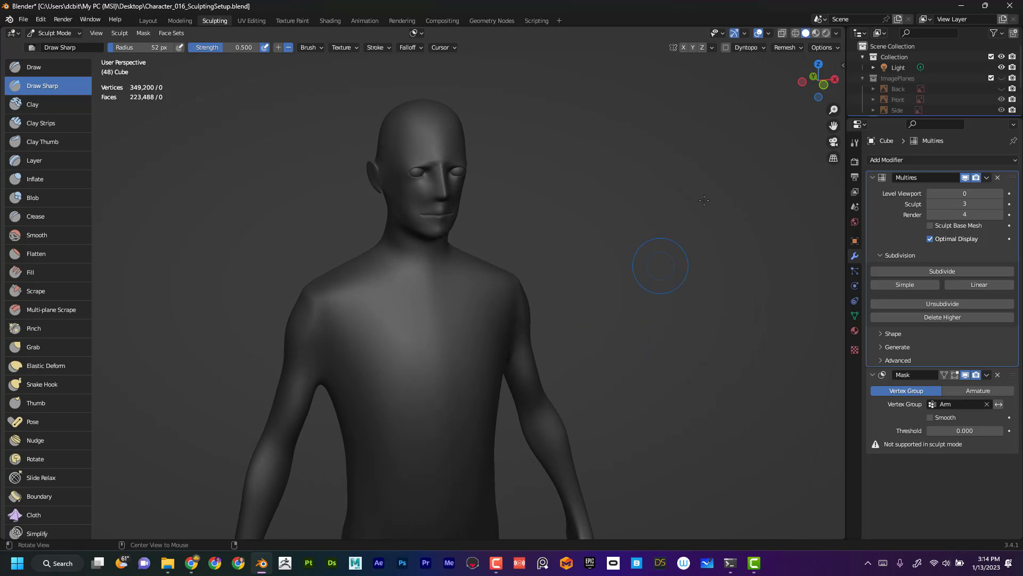
# Shade the body with the red MatCap, then the pale pink one.
pyautogui.click(836, 33)
pyautogui.click(827, 109)
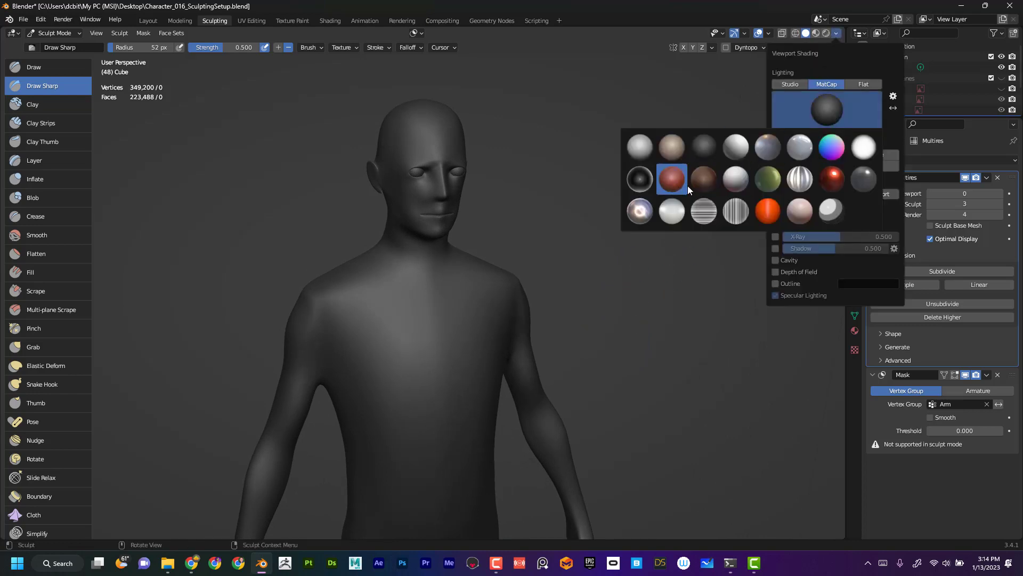
pyautogui.click(683, 185)
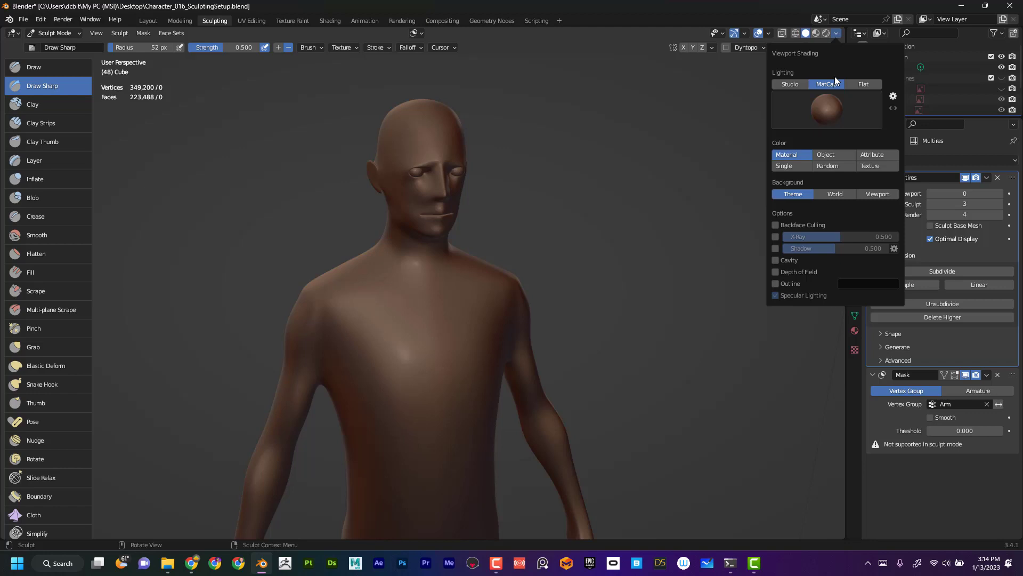
pyautogui.click(833, 129)
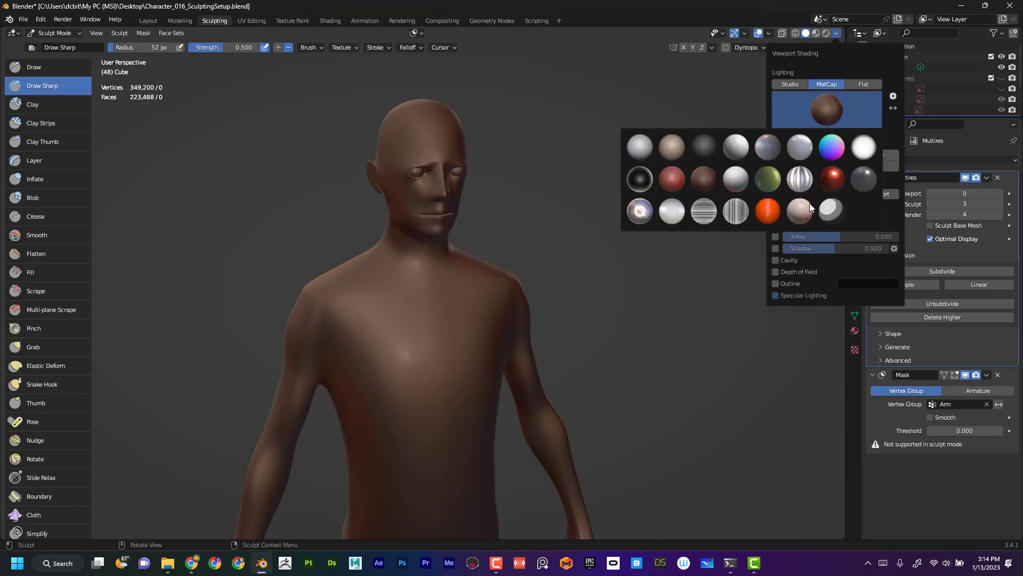
pyautogui.click(799, 214)
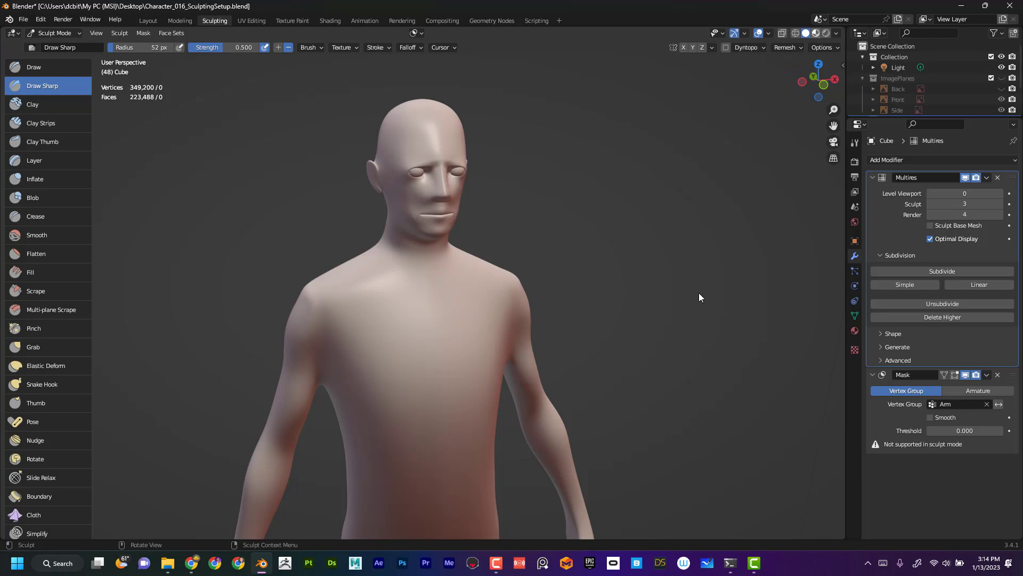
# Switch to Material Preview and light the model with the sunny field, then forest HDRI.
pyautogui.click(816, 34)
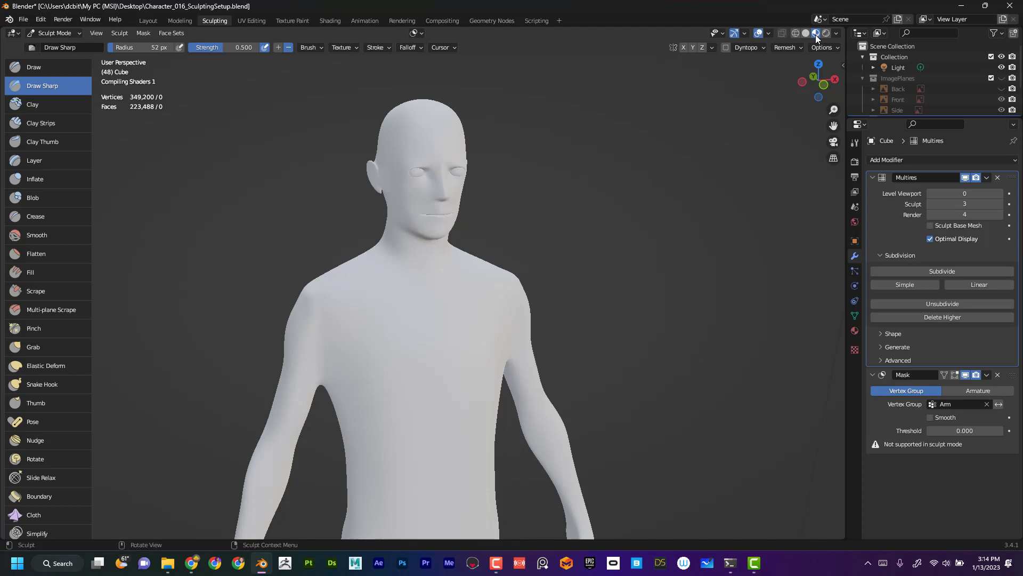
pyautogui.moveTo(538, 325)
pyautogui.mouseDown(button='middle')
pyautogui.moveTo(589, 328)
pyautogui.moveTo(679, 222)
pyautogui.mouseUp(button='middle')
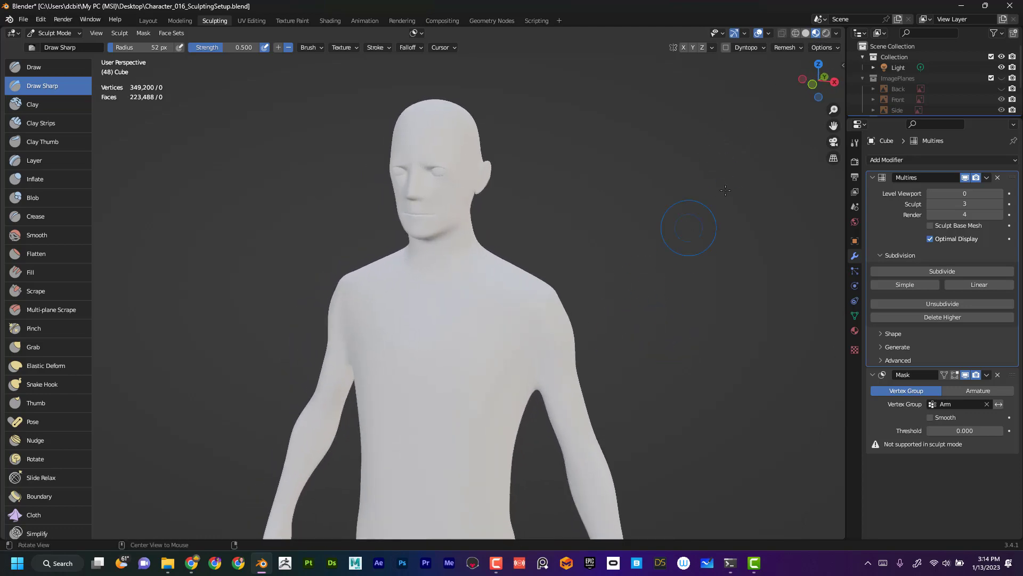
pyautogui.click(836, 33)
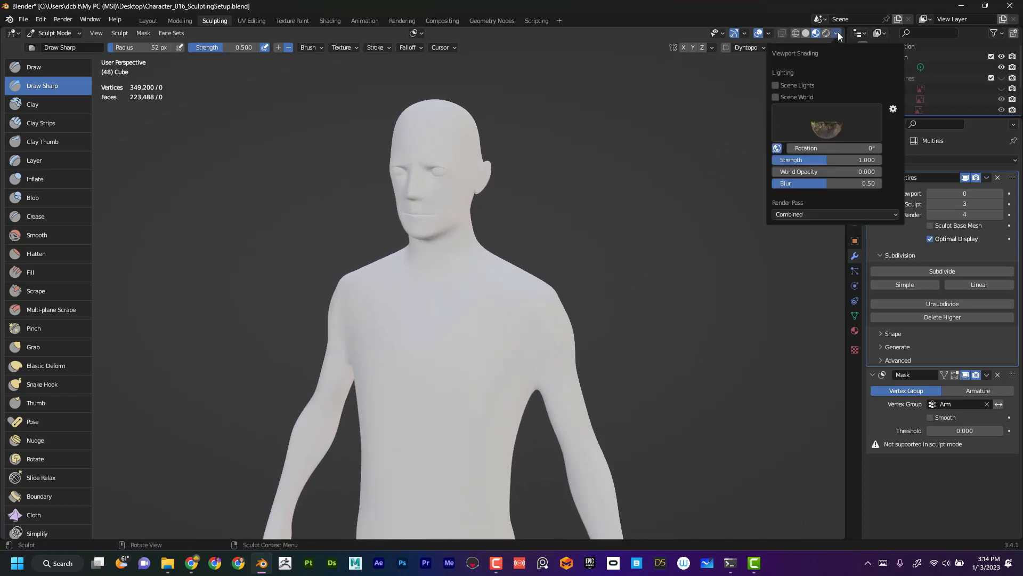
pyautogui.click(826, 120)
pyautogui.click(839, 119)
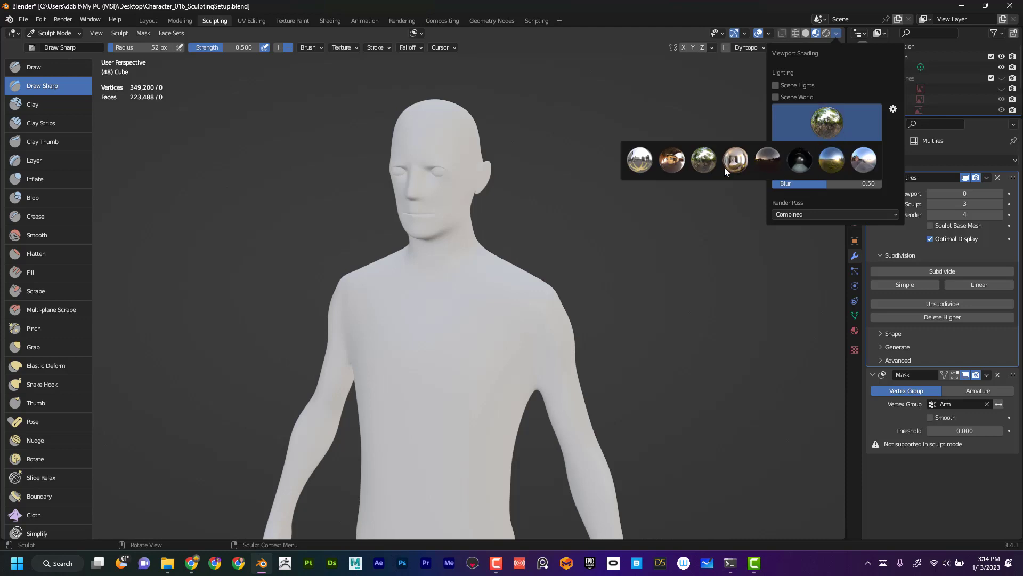
pyautogui.click(833, 166)
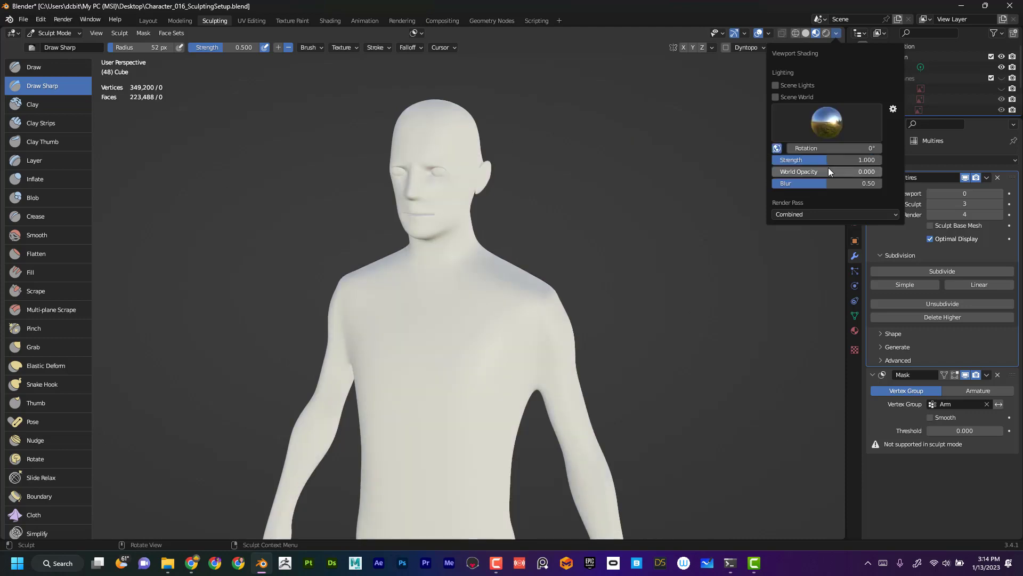
pyautogui.click(825, 138)
pyautogui.click(702, 161)
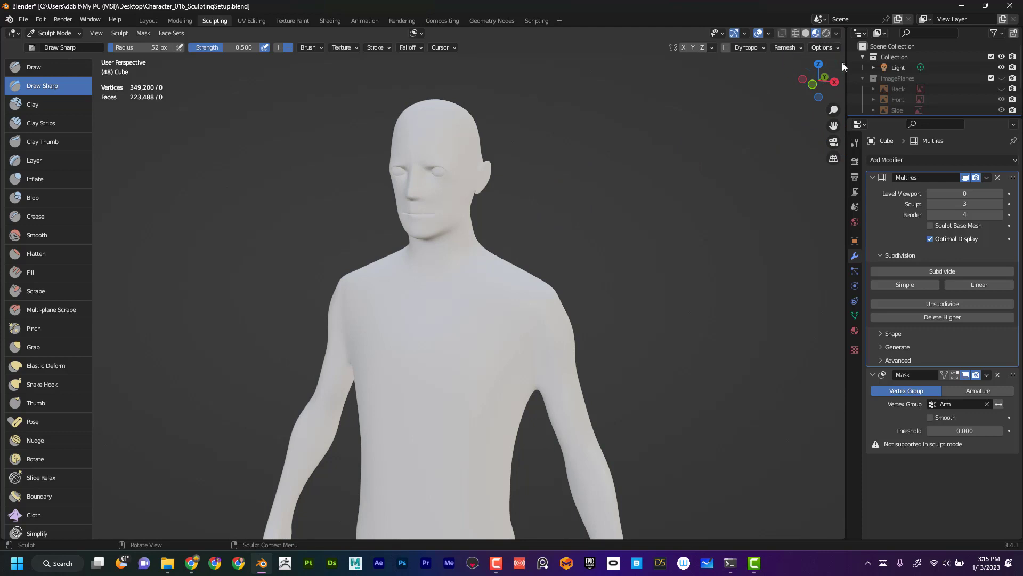
# Preview the body in Rendered shading, select the Light in the Outliner, and go to the Layout workspace.
pyautogui.click(826, 33)
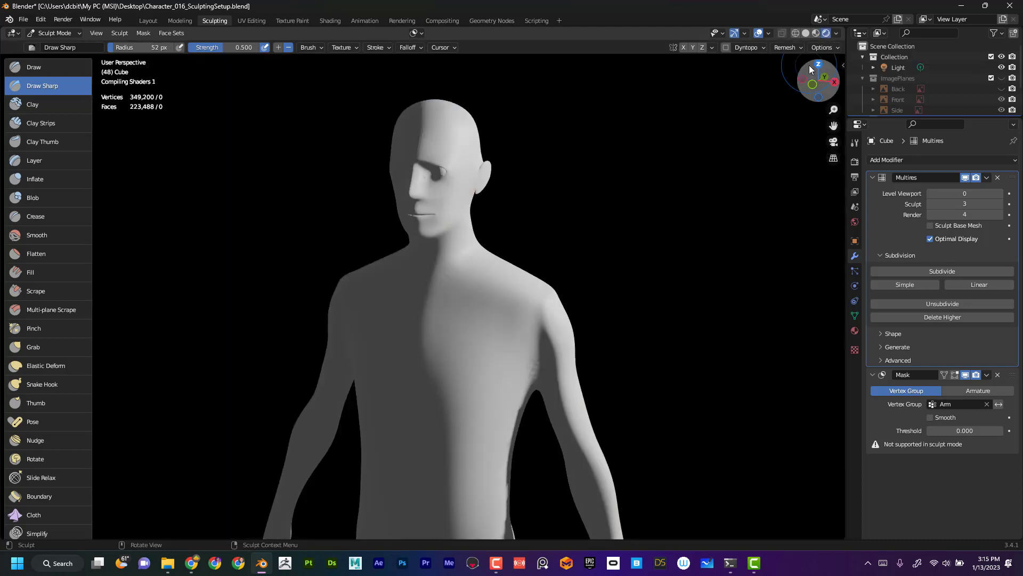
pyautogui.moveTo(627, 326); pyautogui.dragTo(635, 359, button='middle')
pyautogui.scroll(-3, 634, 352)
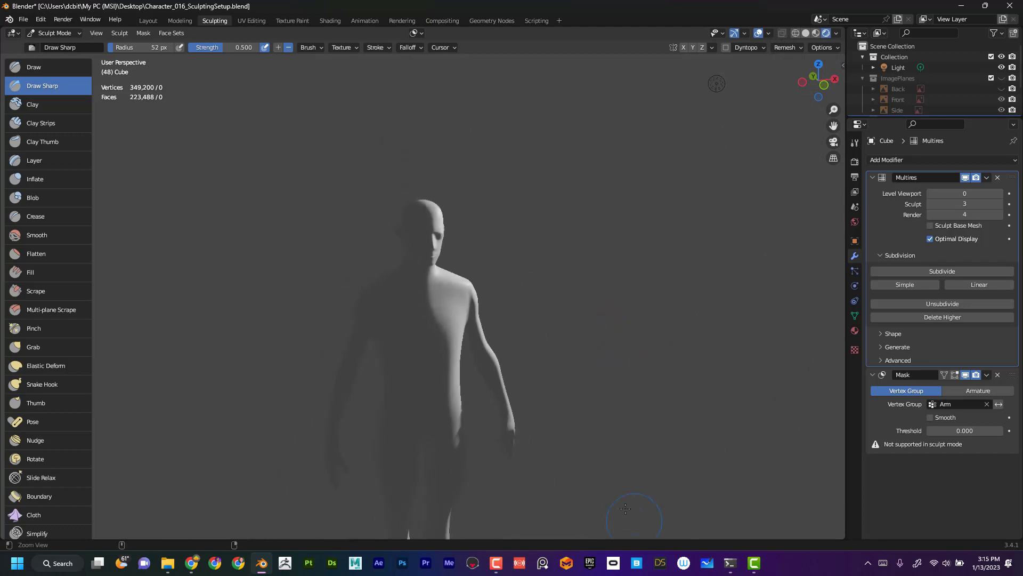
pyautogui.scroll(-1, 614, 325)
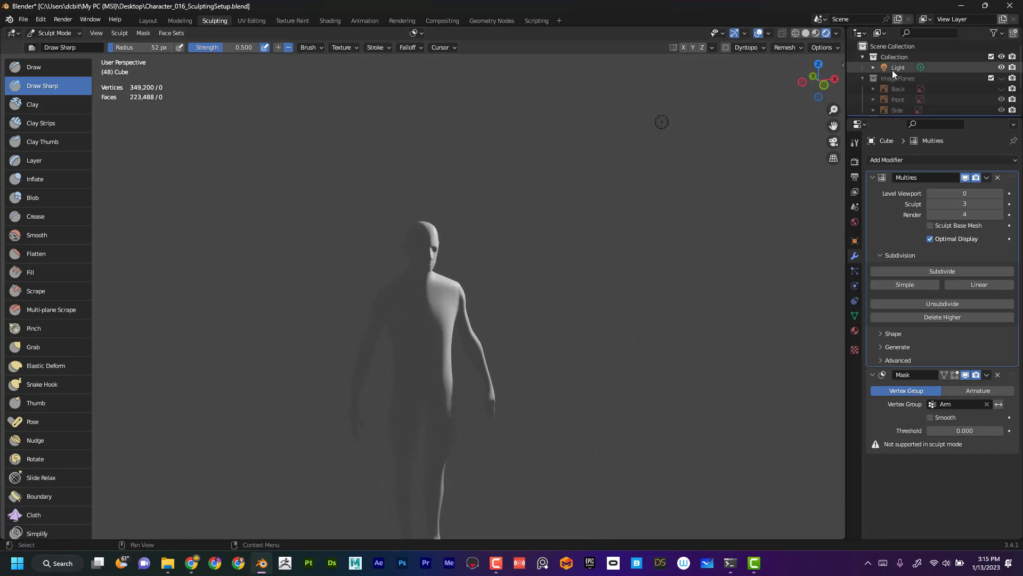
pyautogui.click(893, 68)
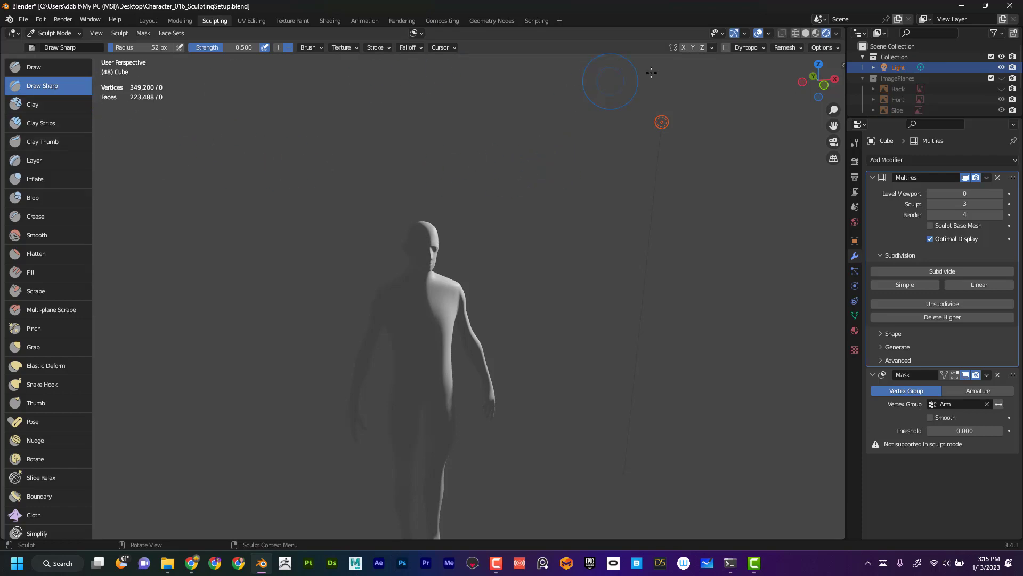
pyautogui.click(149, 20)
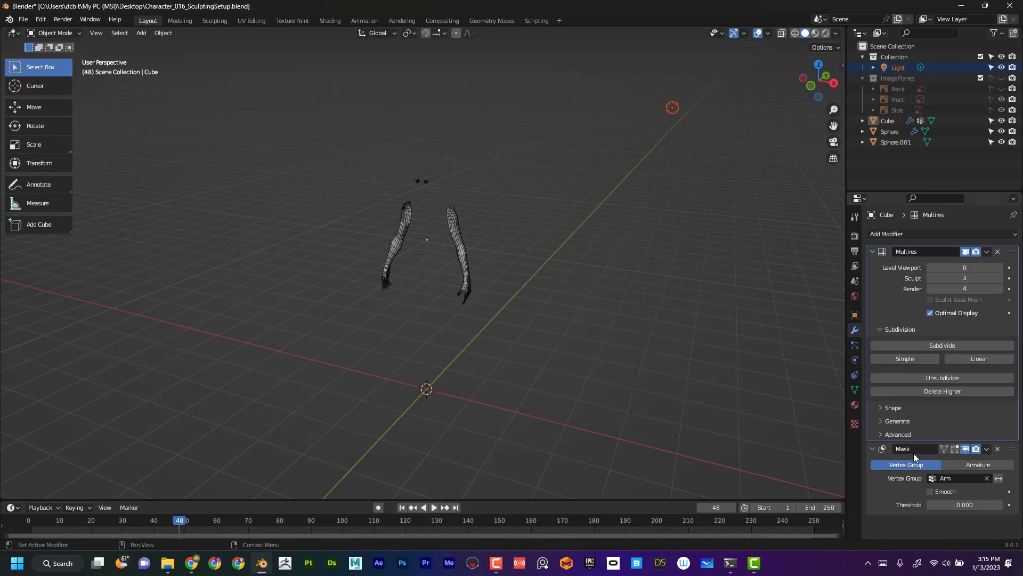
# Show the full body mesh again and box-select the Light.
pyautogui.click(964, 449)
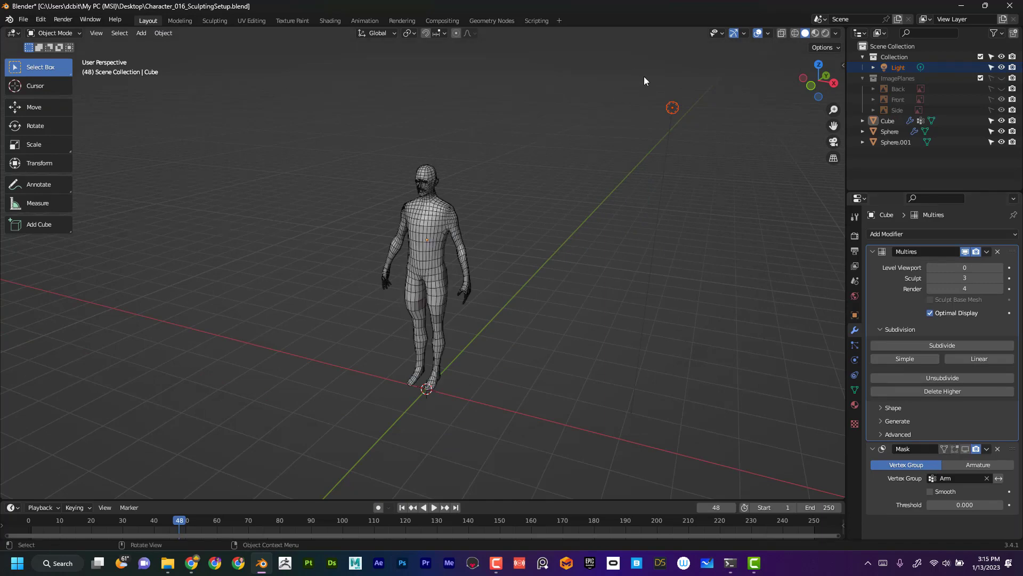
pyautogui.moveTo(667, 86); pyautogui.dragTo(712, 133)
pyautogui.press('w')
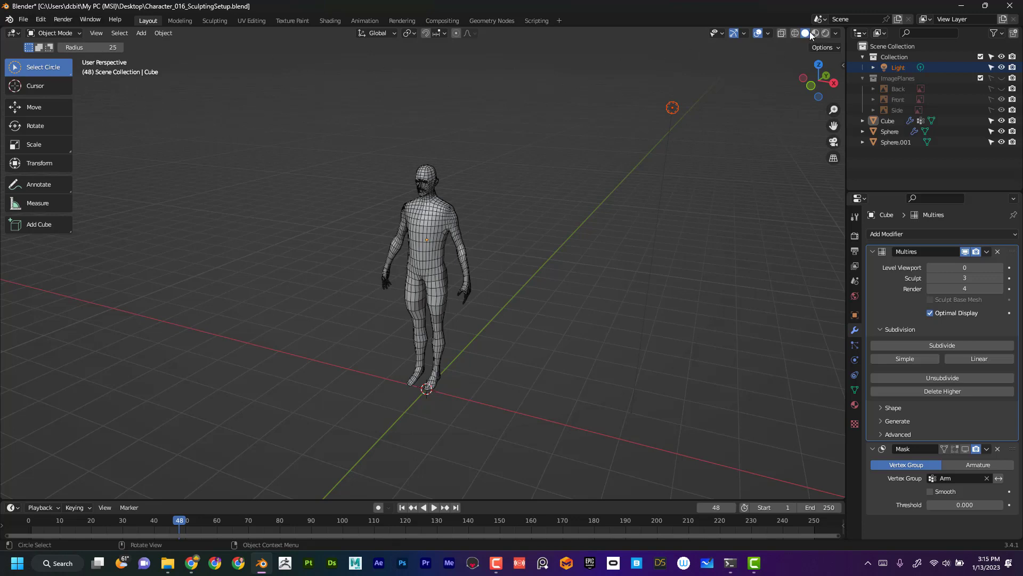
pyautogui.moveTo(720, 113); pyautogui.dragTo(721, 91, button='middle')
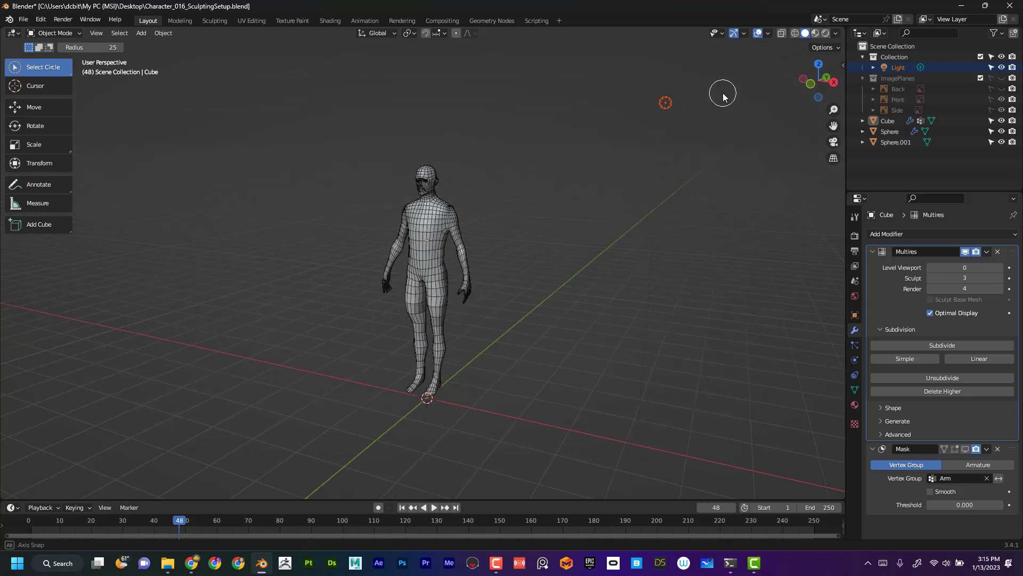
# With the Move tool and Rendered shading, slide the light along its X axis.
pyautogui.click(21, 108)
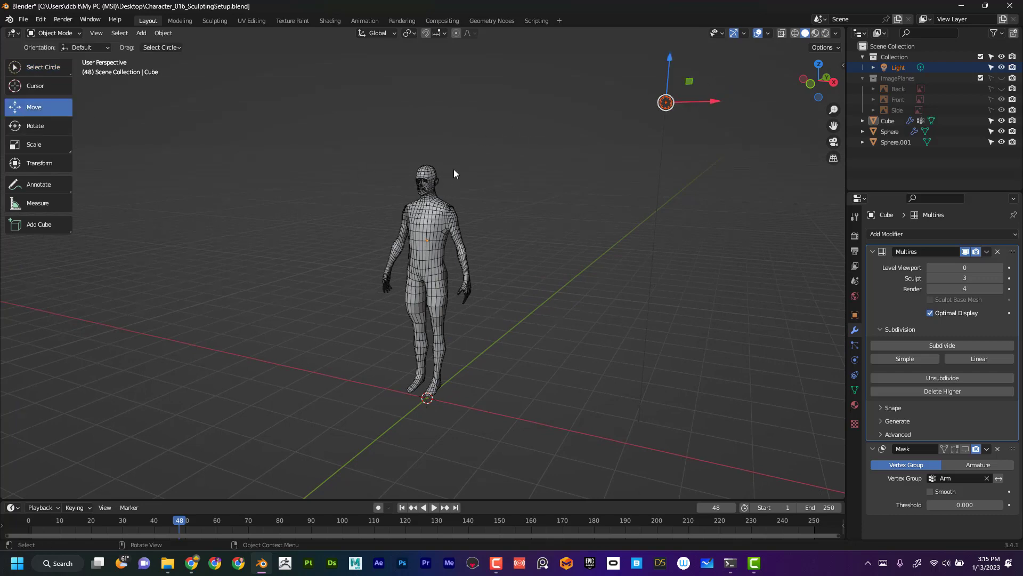
pyautogui.click(827, 34)
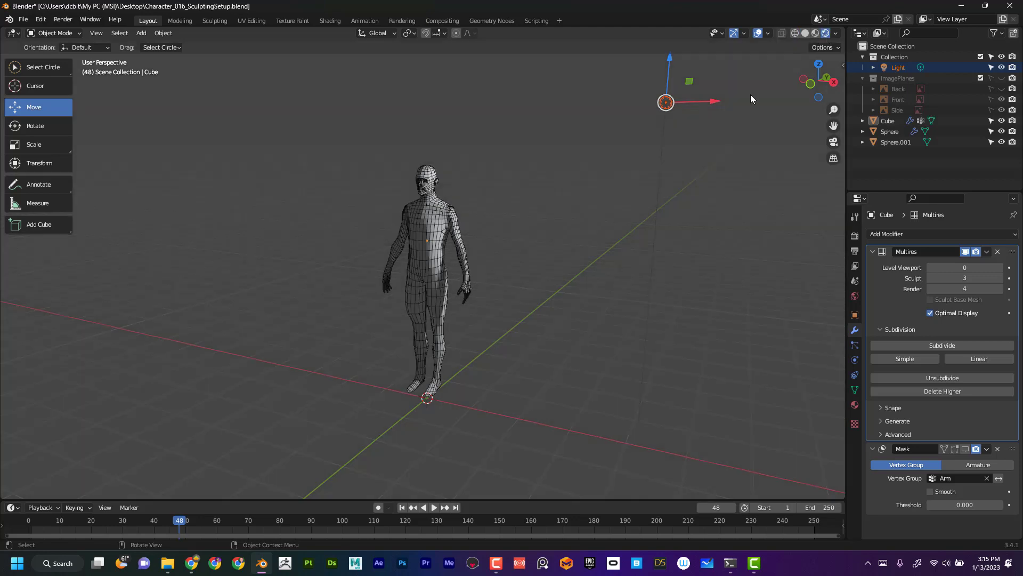
pyautogui.moveTo(716, 102)
pyautogui.mouseDown()
pyautogui.moveTo(461, 118)
pyautogui.moveTo(338, 114)
pyautogui.moveTo(563, 106)
pyautogui.moveTo(318, 111)
pyautogui.moveTo(546, 108)
pyautogui.moveTo(365, 106)
pyautogui.mouseUp()
# In the Sculpting workspace, switch to Object Mode and move the light further left along X.
pyautogui.click(216, 21)
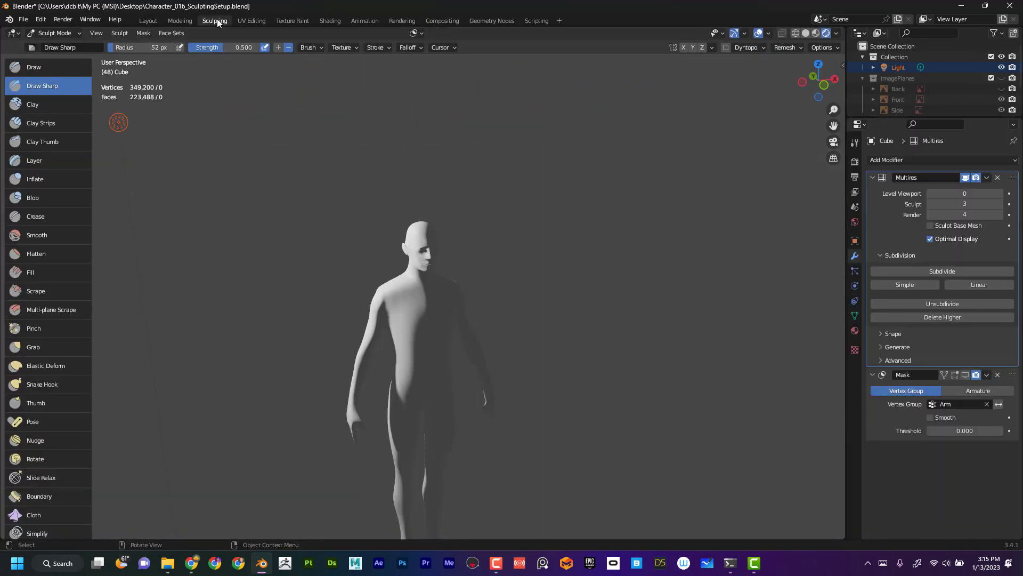
pyautogui.moveTo(647, 228); pyautogui.dragTo(227, 65, button='middle')
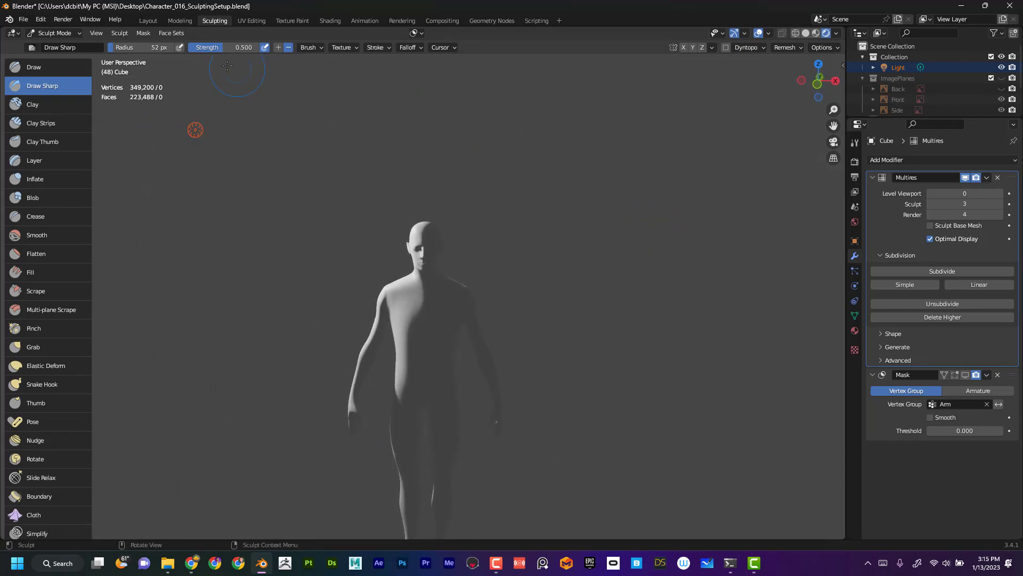
pyautogui.click(71, 33)
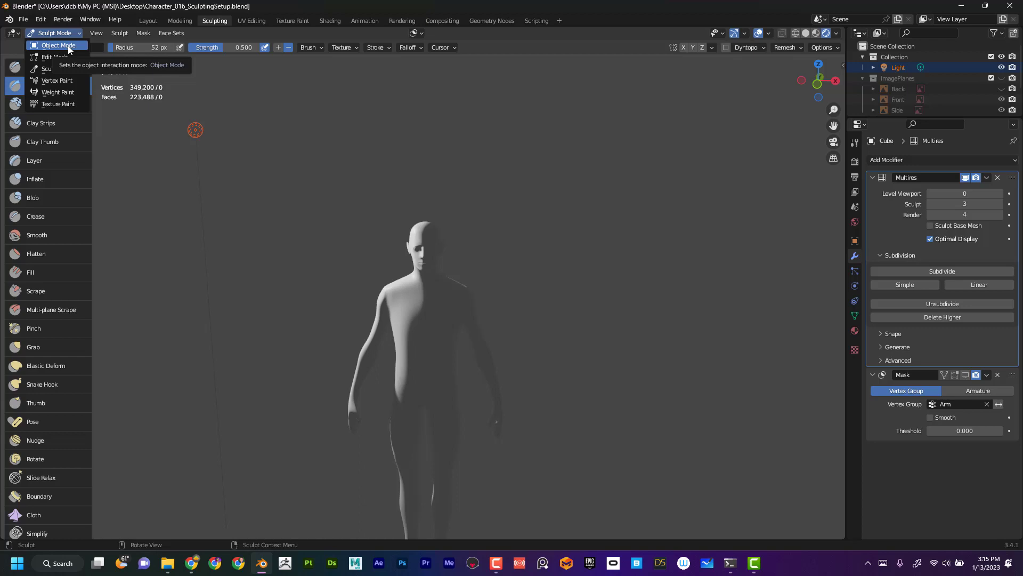
pyautogui.click(68, 46)
pyautogui.click(79, 107)
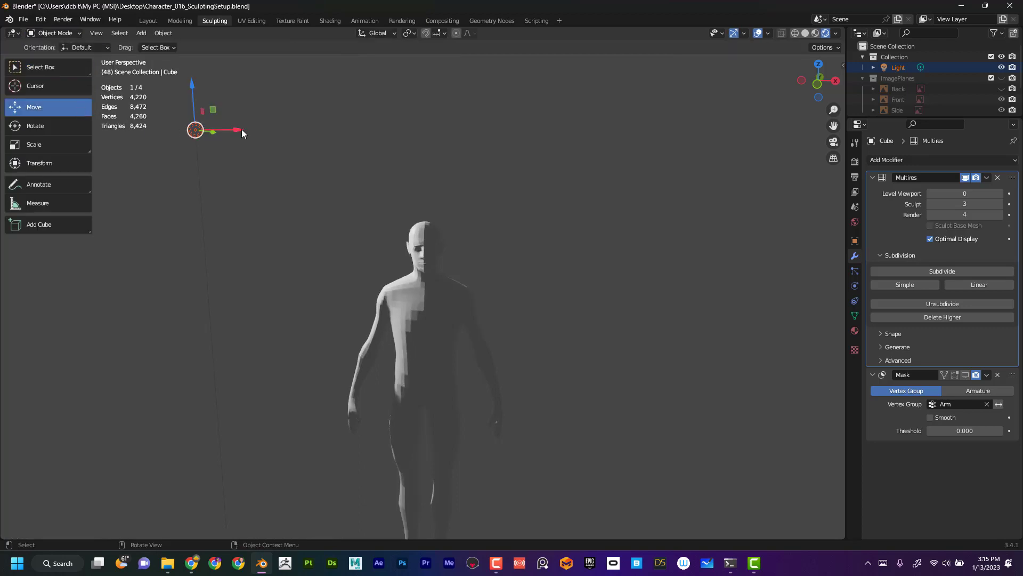
pyautogui.moveTo(241, 129); pyautogui.dragTo(277, 133)
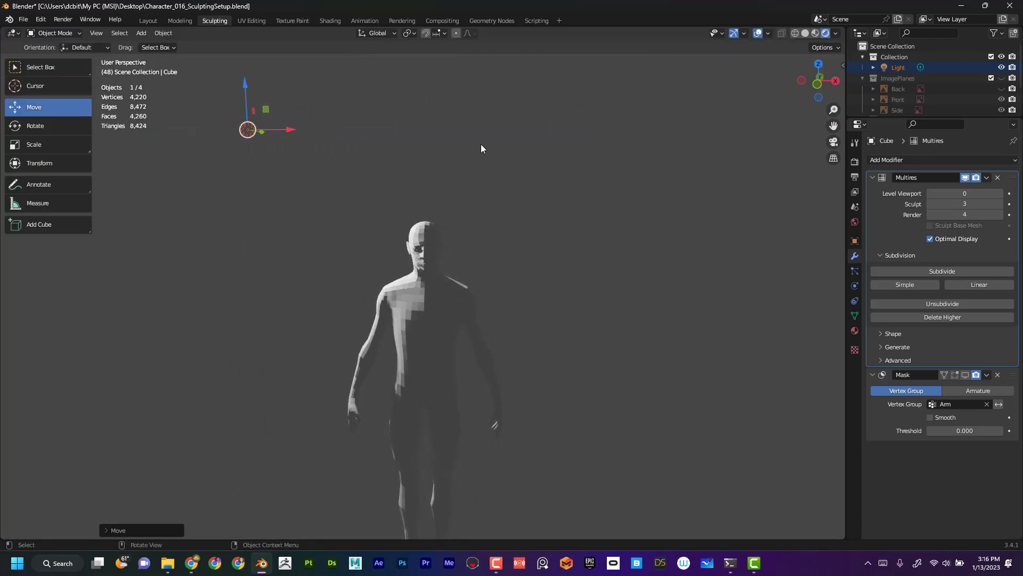
pyautogui.moveTo(481, 144); pyautogui.dragTo(245, 186, button='middle')
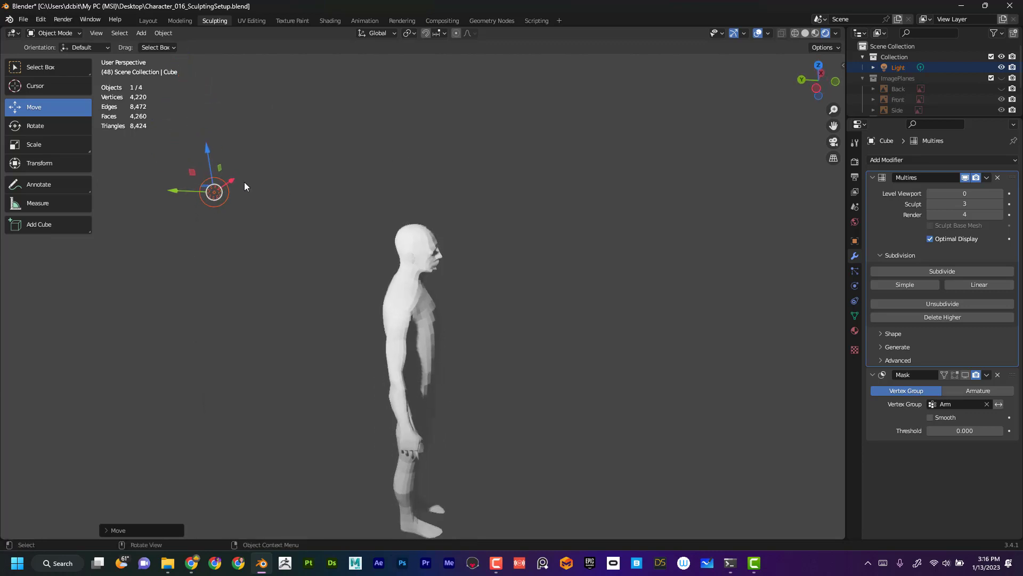
pyautogui.moveTo(180, 190); pyautogui.dragTo(498, 168, button='middle')
pyautogui.scroll(-3, 499, 161)
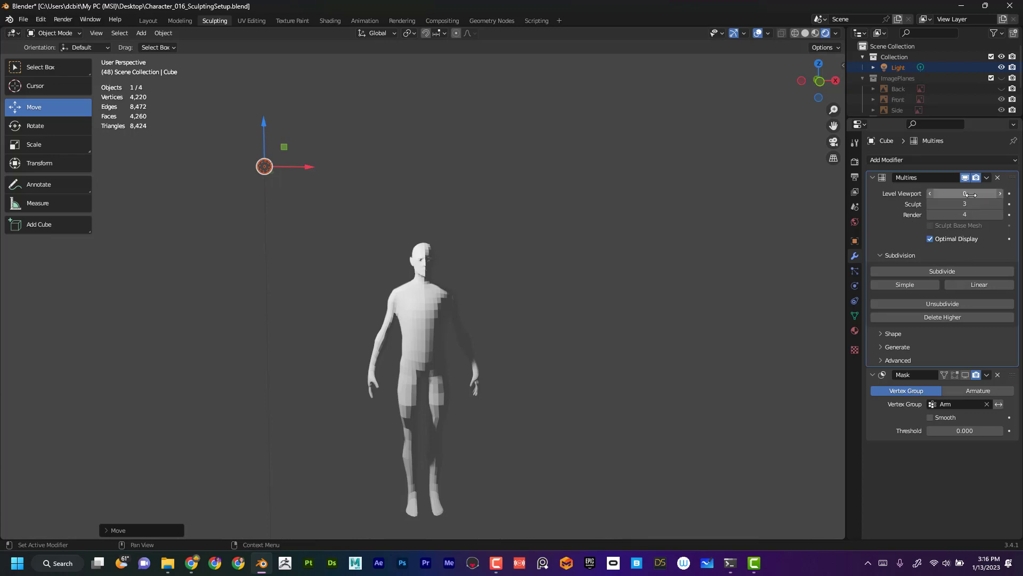
# Raise the Multires Level Viewport from 0 to 2 and return to Sculpt Mode.
pyautogui.click(1001, 194)
pyautogui.click(1002, 194)
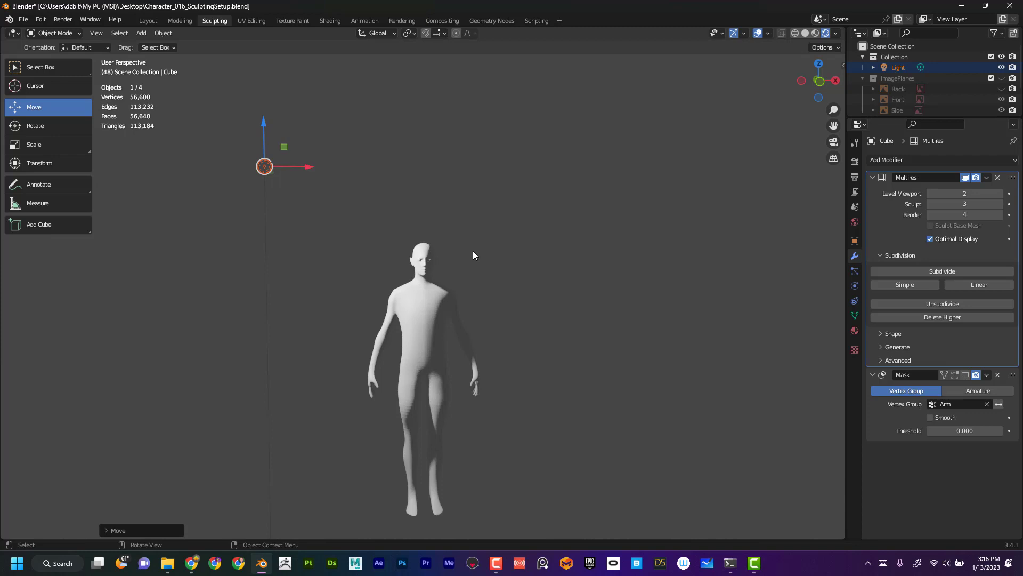
pyautogui.scroll(4, 473, 255)
pyautogui.scroll(-1, 591, 224)
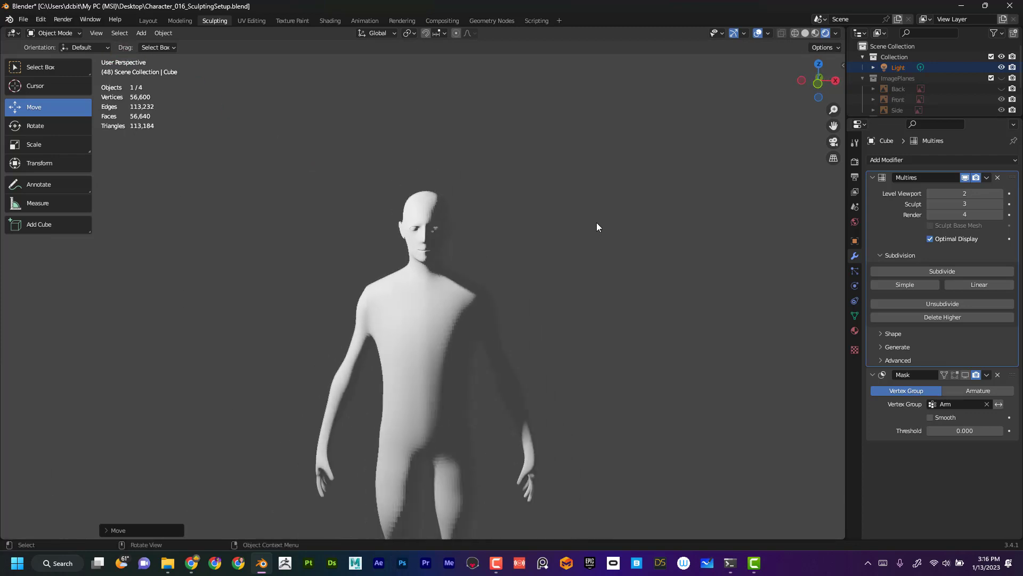
pyautogui.click(67, 33)
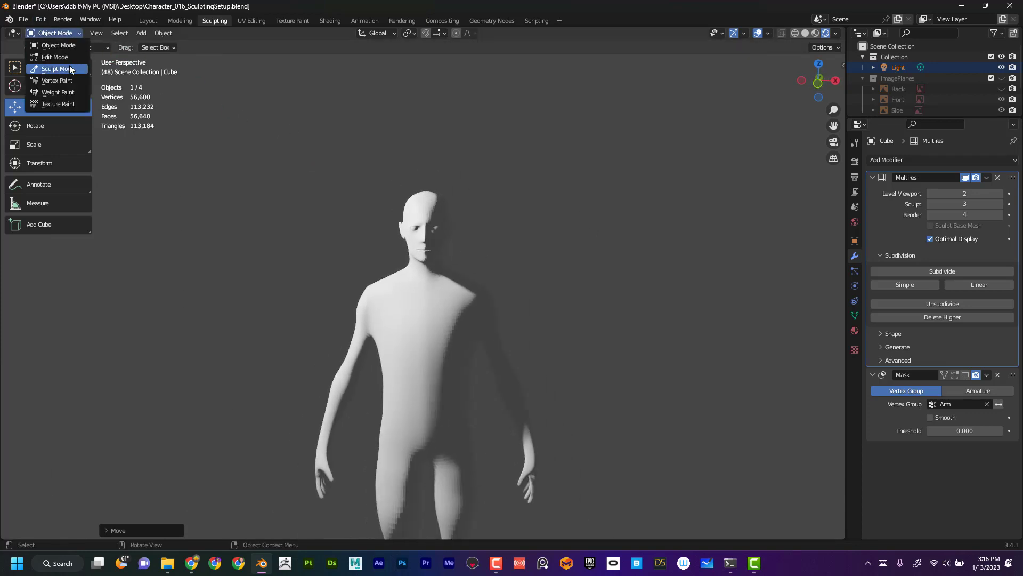
pyautogui.click(69, 65)
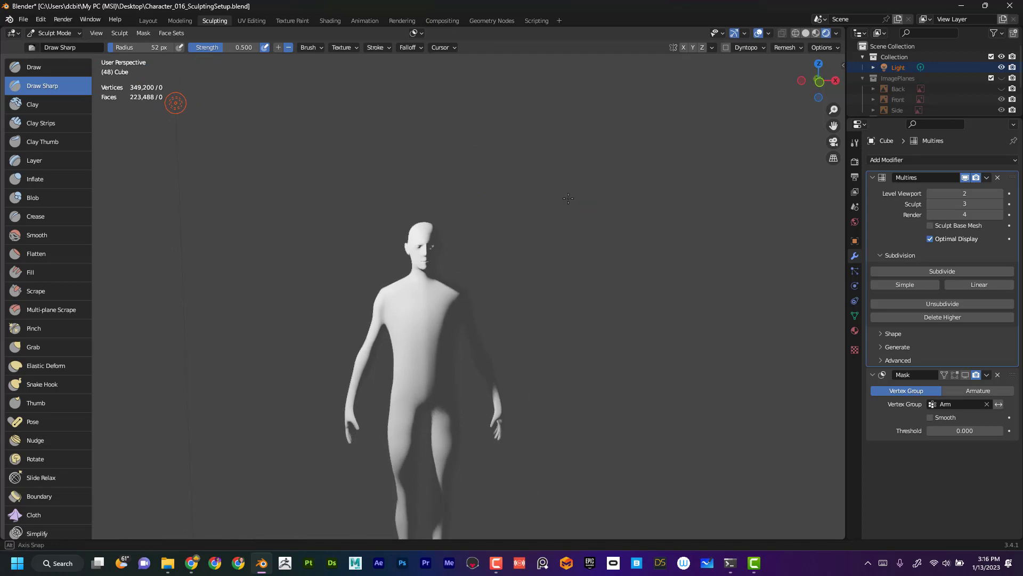
# Switch to Solid shading, undo the last arm change, and split the 3D view into two viewports.
pyautogui.keyDown('shift'); pyautogui.moveTo(584, 206); pyautogui.dragTo(613, 195, button='middle'); pyautogui.keyUp('shift')
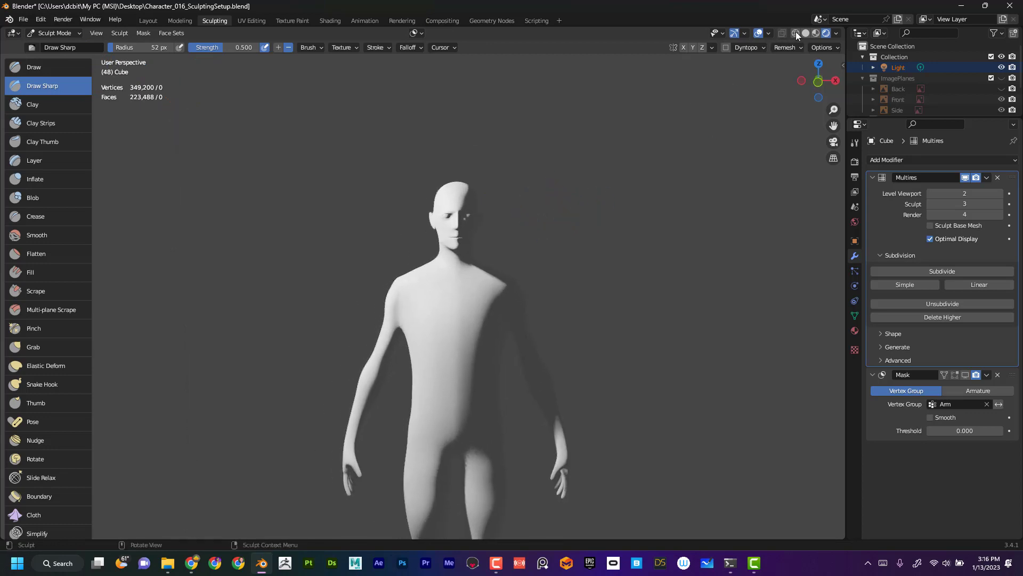
pyautogui.click(806, 33)
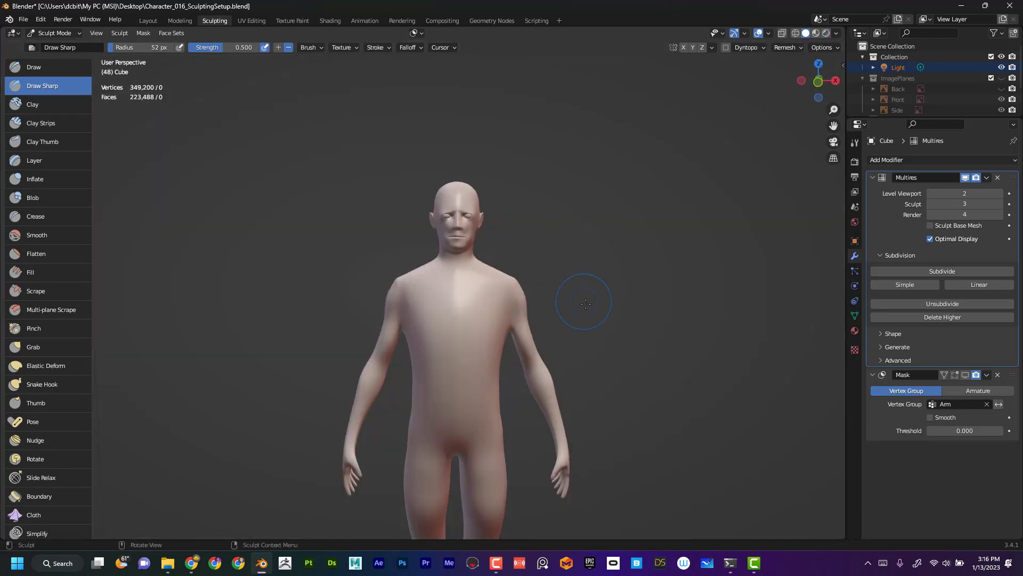
pyautogui.scroll(1, 580, 301)
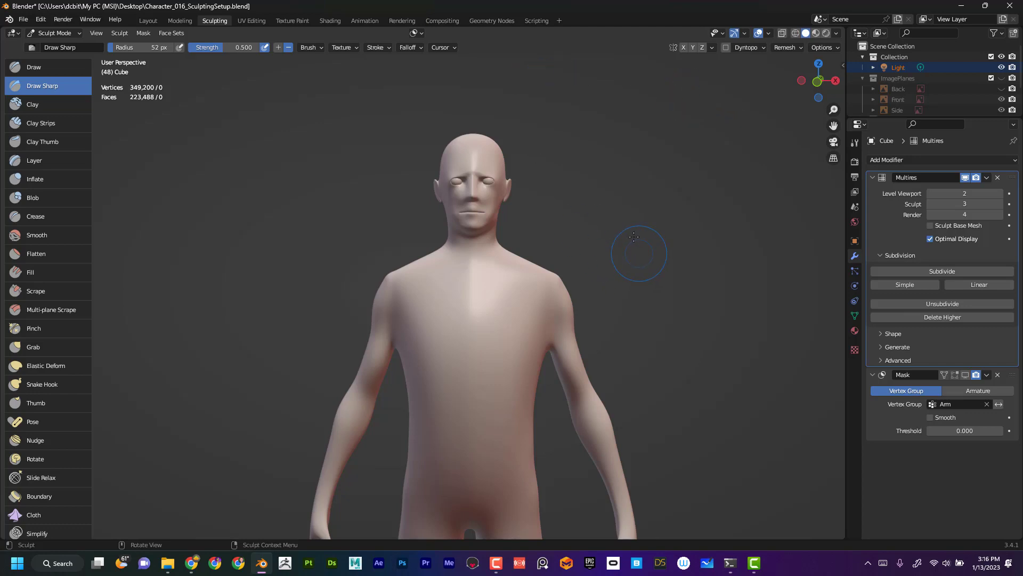
pyautogui.hotkey('ctrl', 'z')
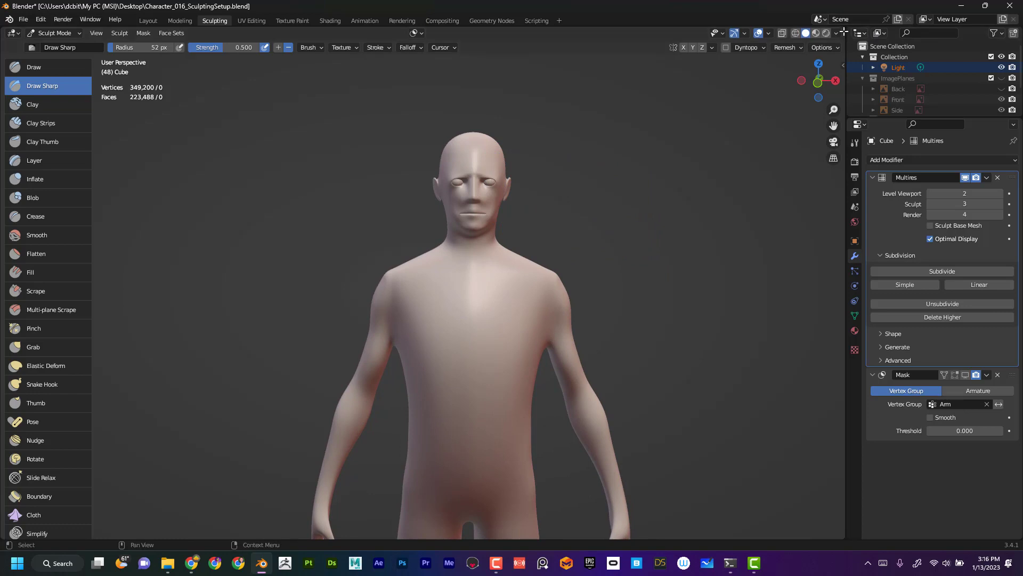
pyautogui.moveTo(844, 30); pyautogui.dragTo(525, 50)
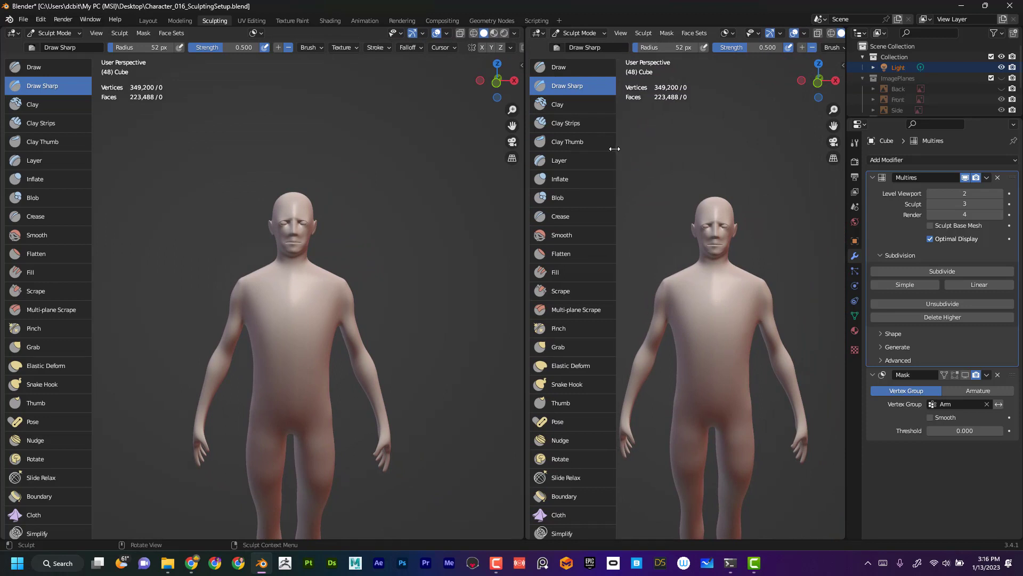
# Hide the brush toolbar in the right viewport and set it to Rendered shading.
pyautogui.moveTo(617, 149); pyautogui.dragTo(519, 149)
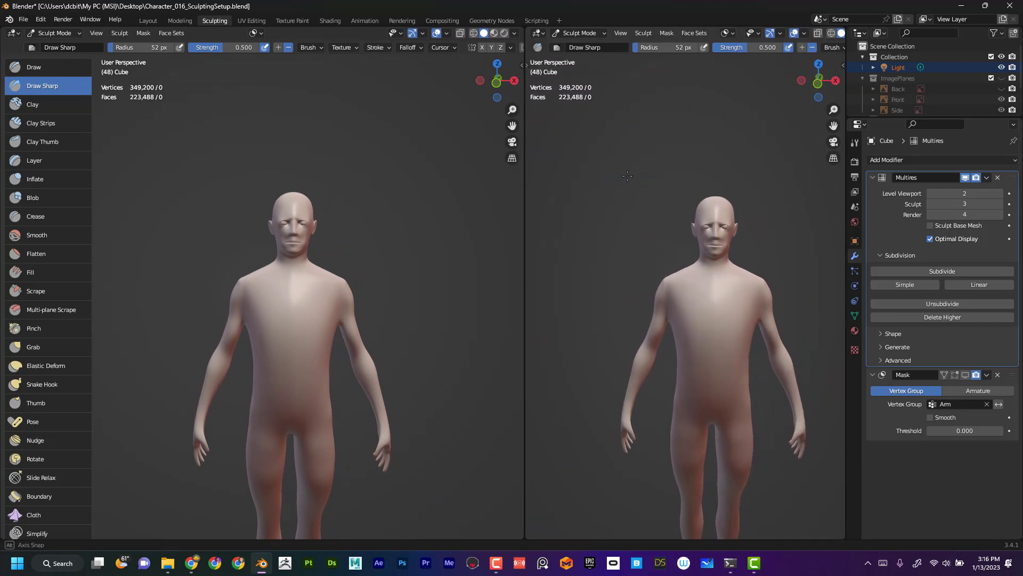
pyautogui.moveTo(583, 162); pyautogui.dragTo(789, 69, button='middle')
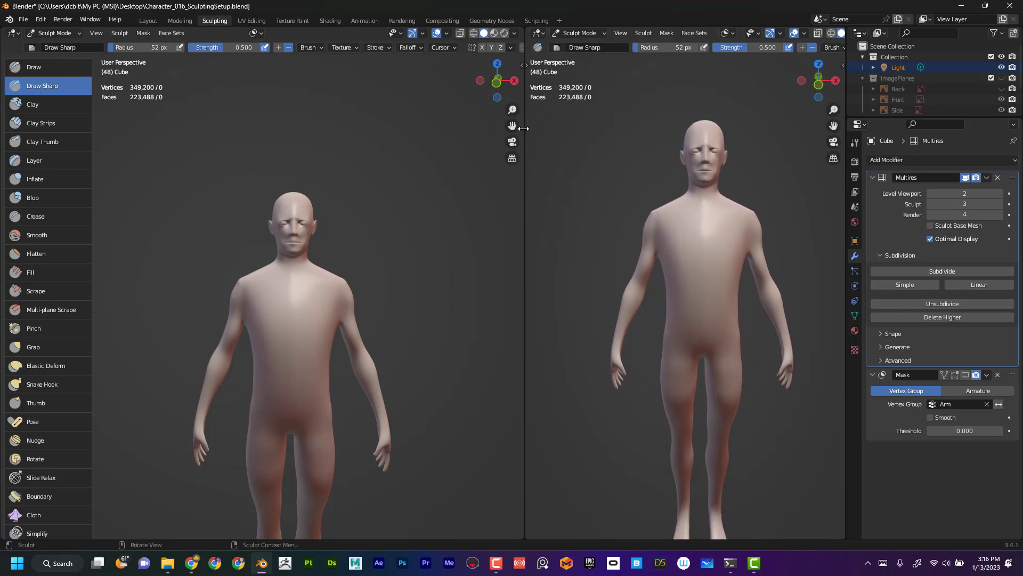
pyautogui.moveTo(524, 128); pyautogui.dragTo(418, 128)
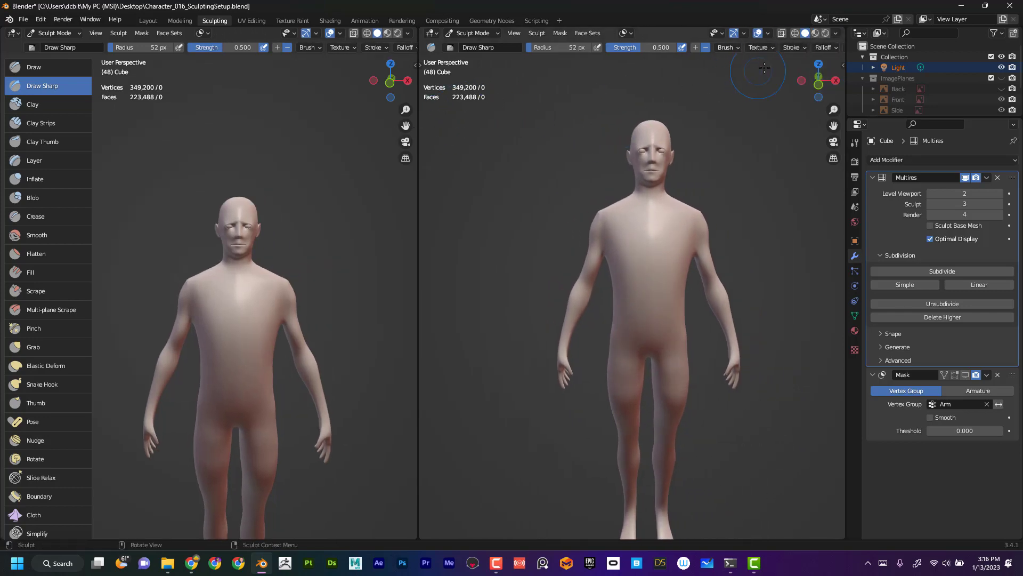
pyautogui.click(826, 34)
# Widen the left viewport, sculpt two Draw Sharp test creases on the chest, then undo.
pyautogui.moveTo(418, 193); pyautogui.dragTo(607, 192)
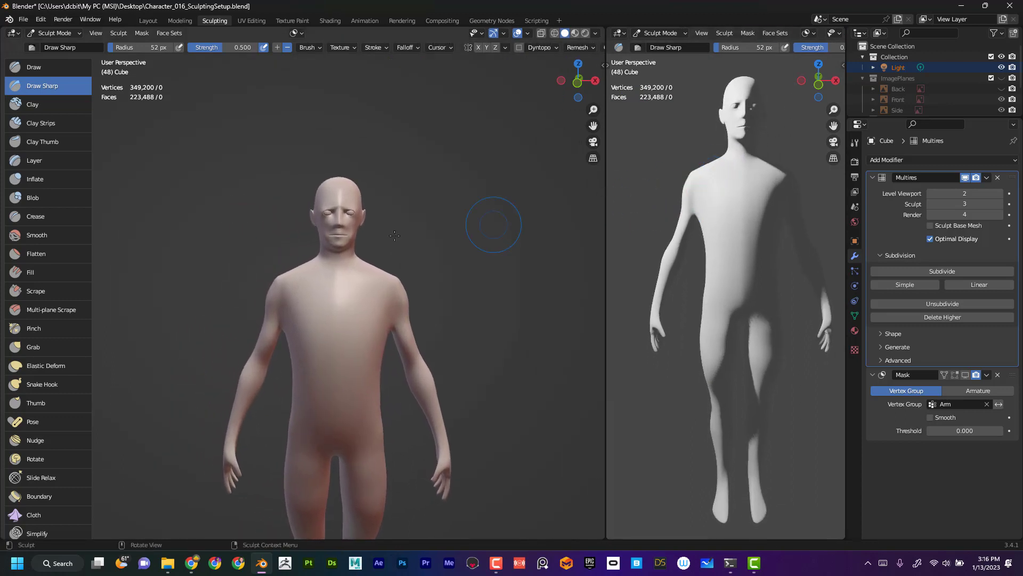
pyautogui.moveTo(487, 221)
pyautogui.mouseDown(button='middle')
pyautogui.moveTo(450, 252)
pyautogui.moveTo(464, 269)
pyautogui.mouseUp(button='middle')
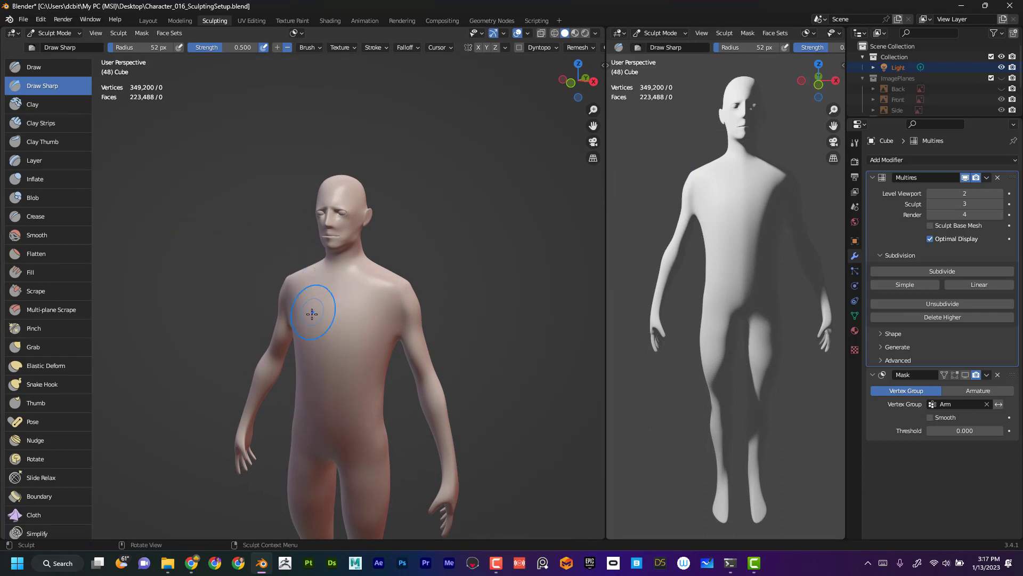
pyautogui.moveTo(342, 286)
pyautogui.mouseDown()
pyautogui.moveTo(330, 325)
pyautogui.moveTo(348, 369)
pyautogui.moveTo(317, 448)
pyautogui.mouseUp()
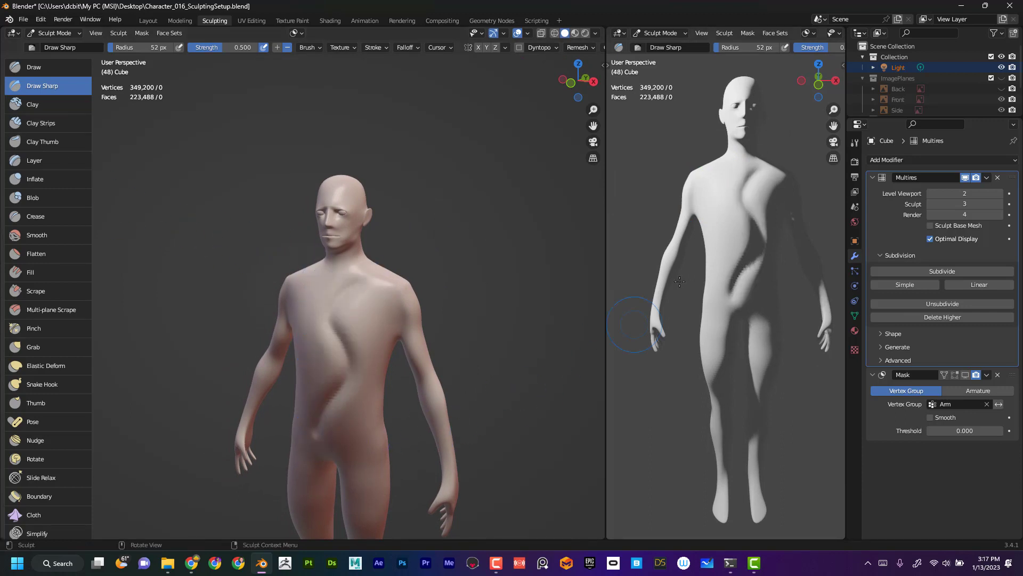
pyautogui.moveTo(314, 296)
pyautogui.mouseDown()
pyautogui.moveTo(338, 288)
pyautogui.moveTo(373, 341)
pyautogui.mouseUp()
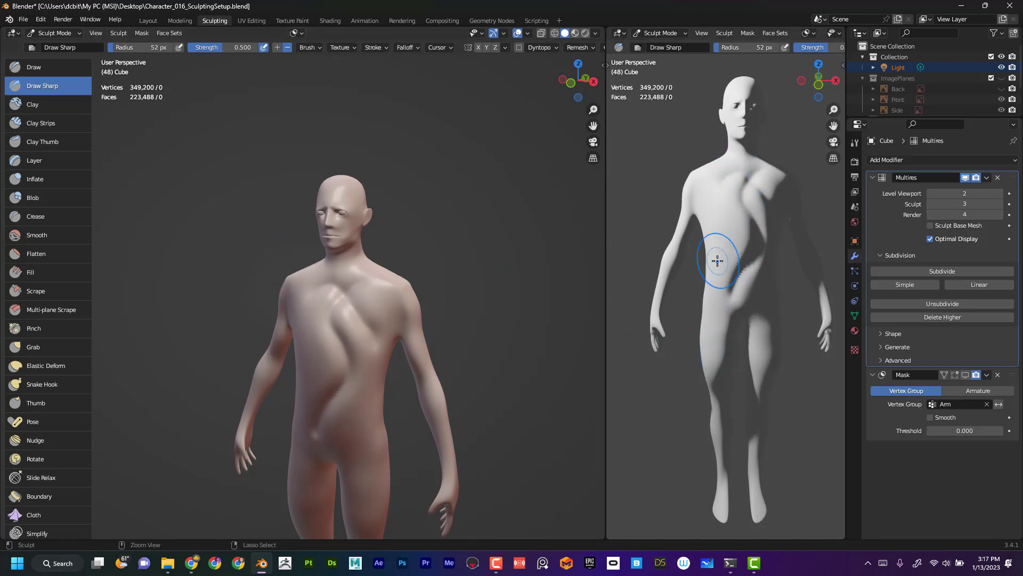
pyautogui.hotkey('ctrl', 'z')
pyautogui.hotkey('ctrl', 'z')
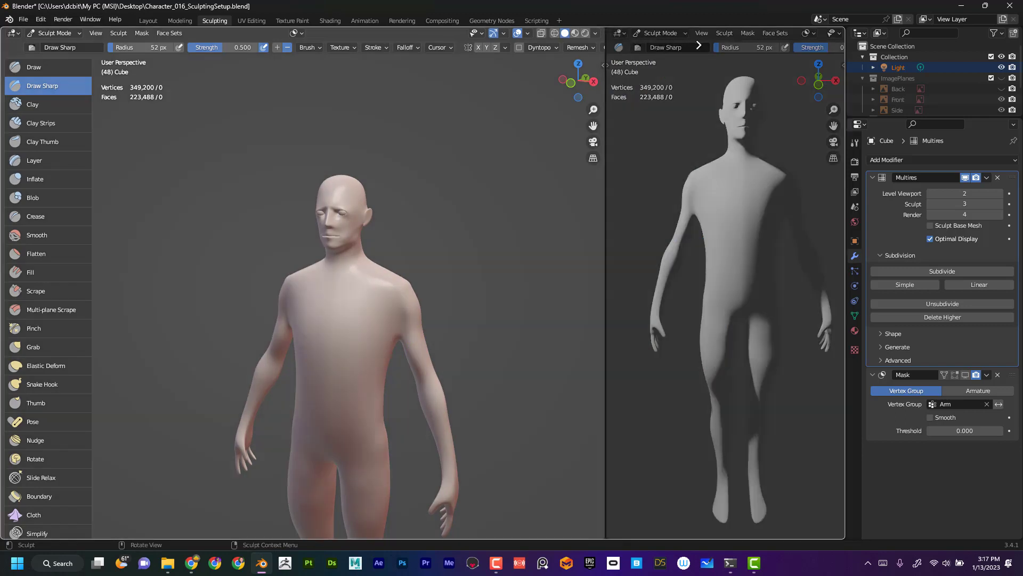
# Join the right viewport into the left one and turn the figure slightly.
pyautogui.moveTo(606, 236); pyautogui.dragTo(528, 237)
pyautogui.moveTo(632, 298)
pyautogui.keyDown('alt'); pyautogui.mouseDown()
pyautogui.moveTo(640, 319)
pyautogui.moveTo(686, 313)
pyautogui.moveTo(678, 369)
pyautogui.moveTo(677, 342)
pyautogui.mouseUp(); pyautogui.keyUp('alt')
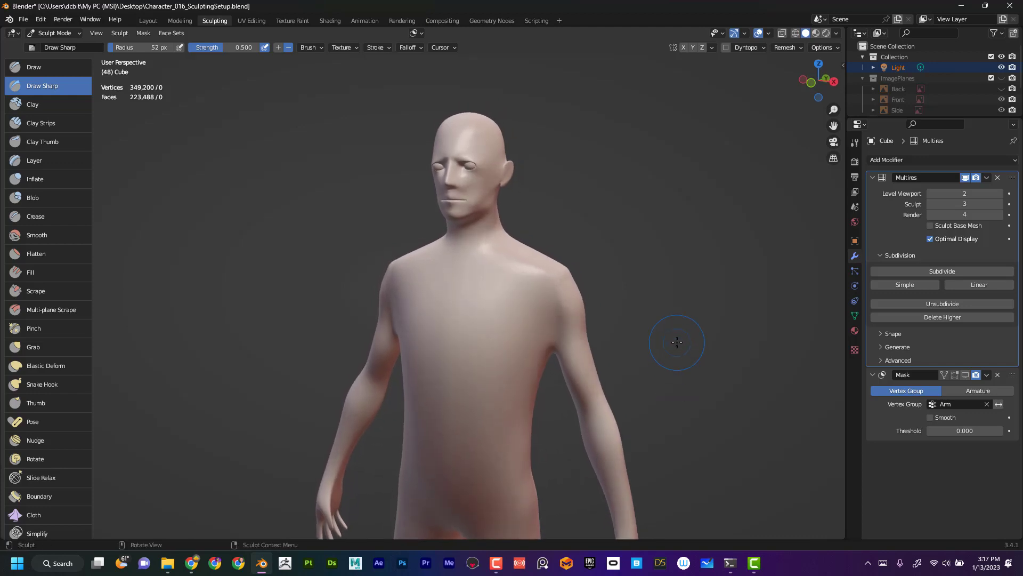